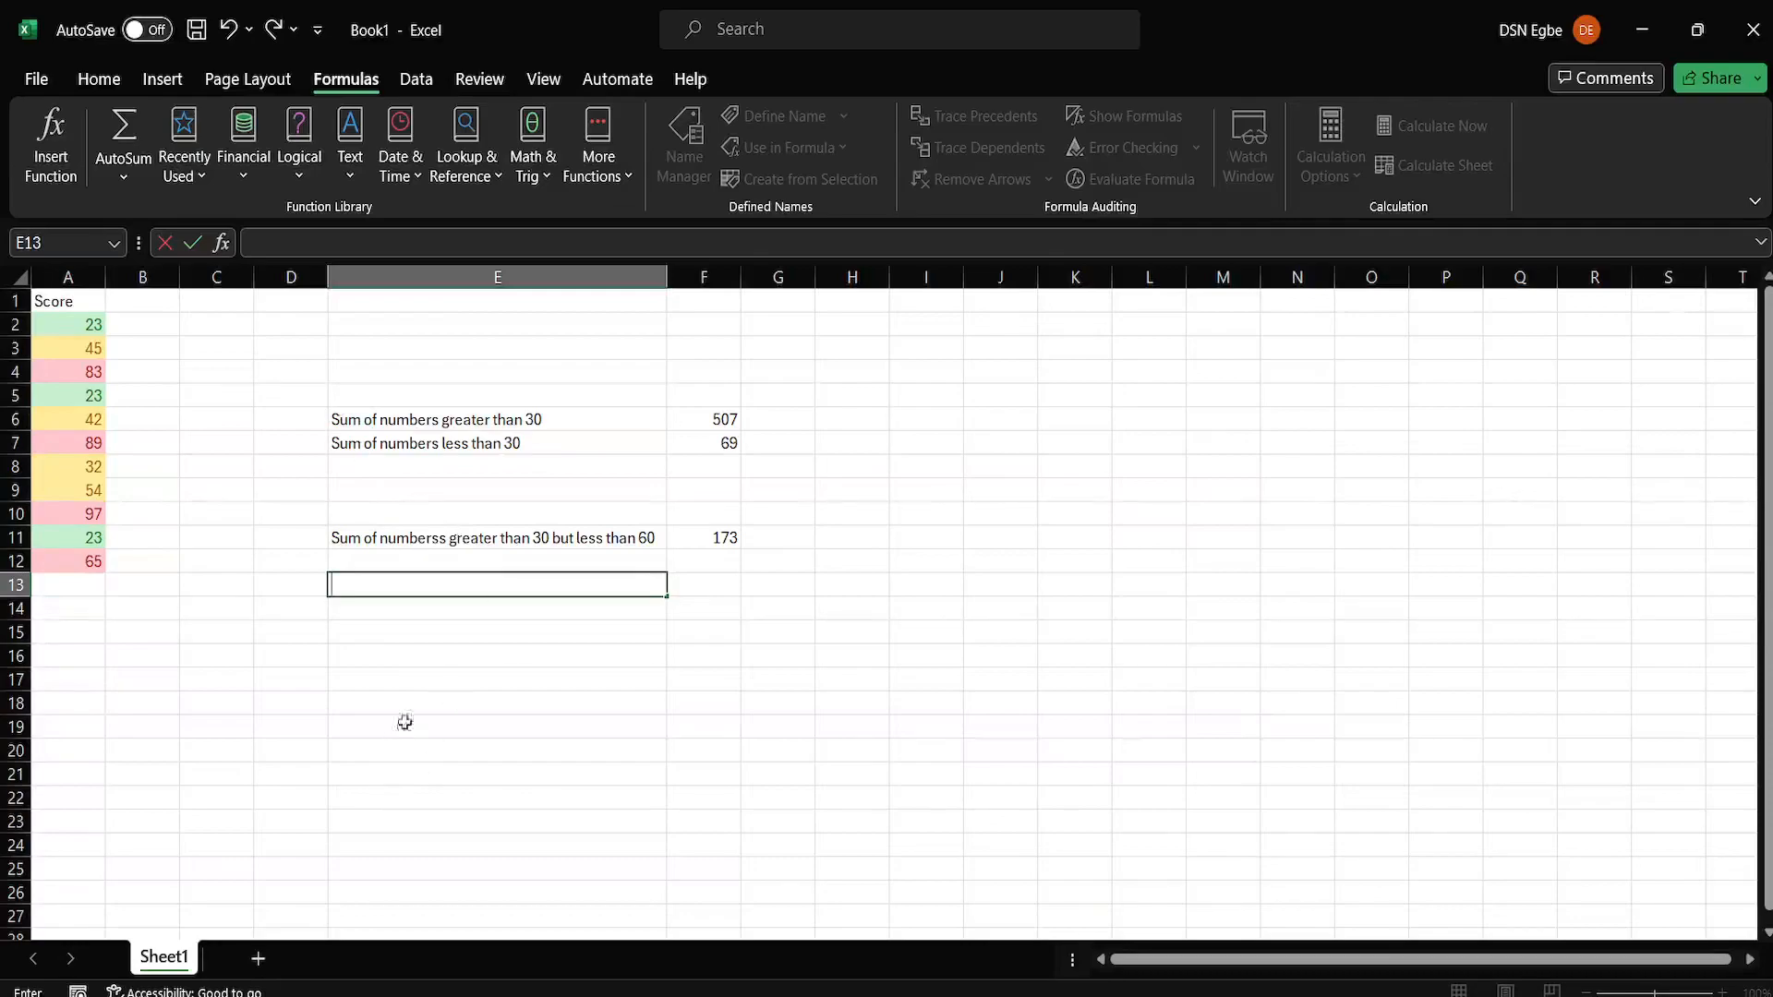
Enter the label "Average of numbers greater than 30" in cell E16.
left_click(339, 659)
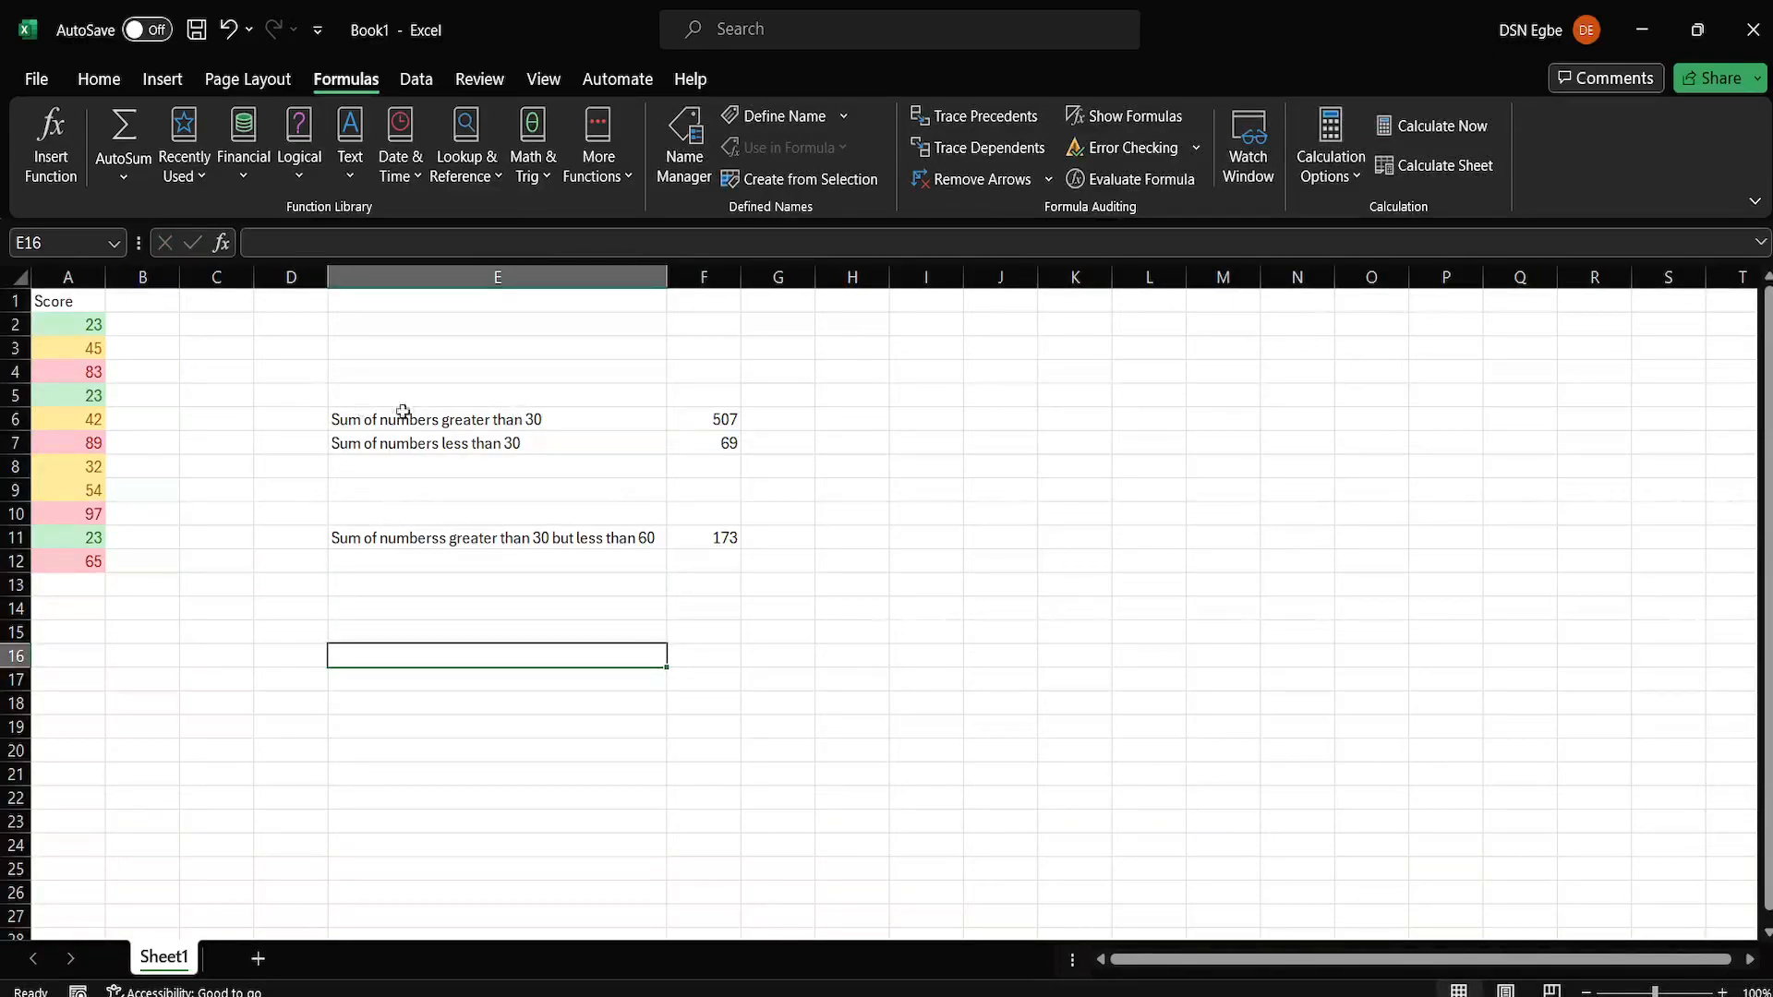
type("Avera")
key("BackSpace")
type("rage of l")
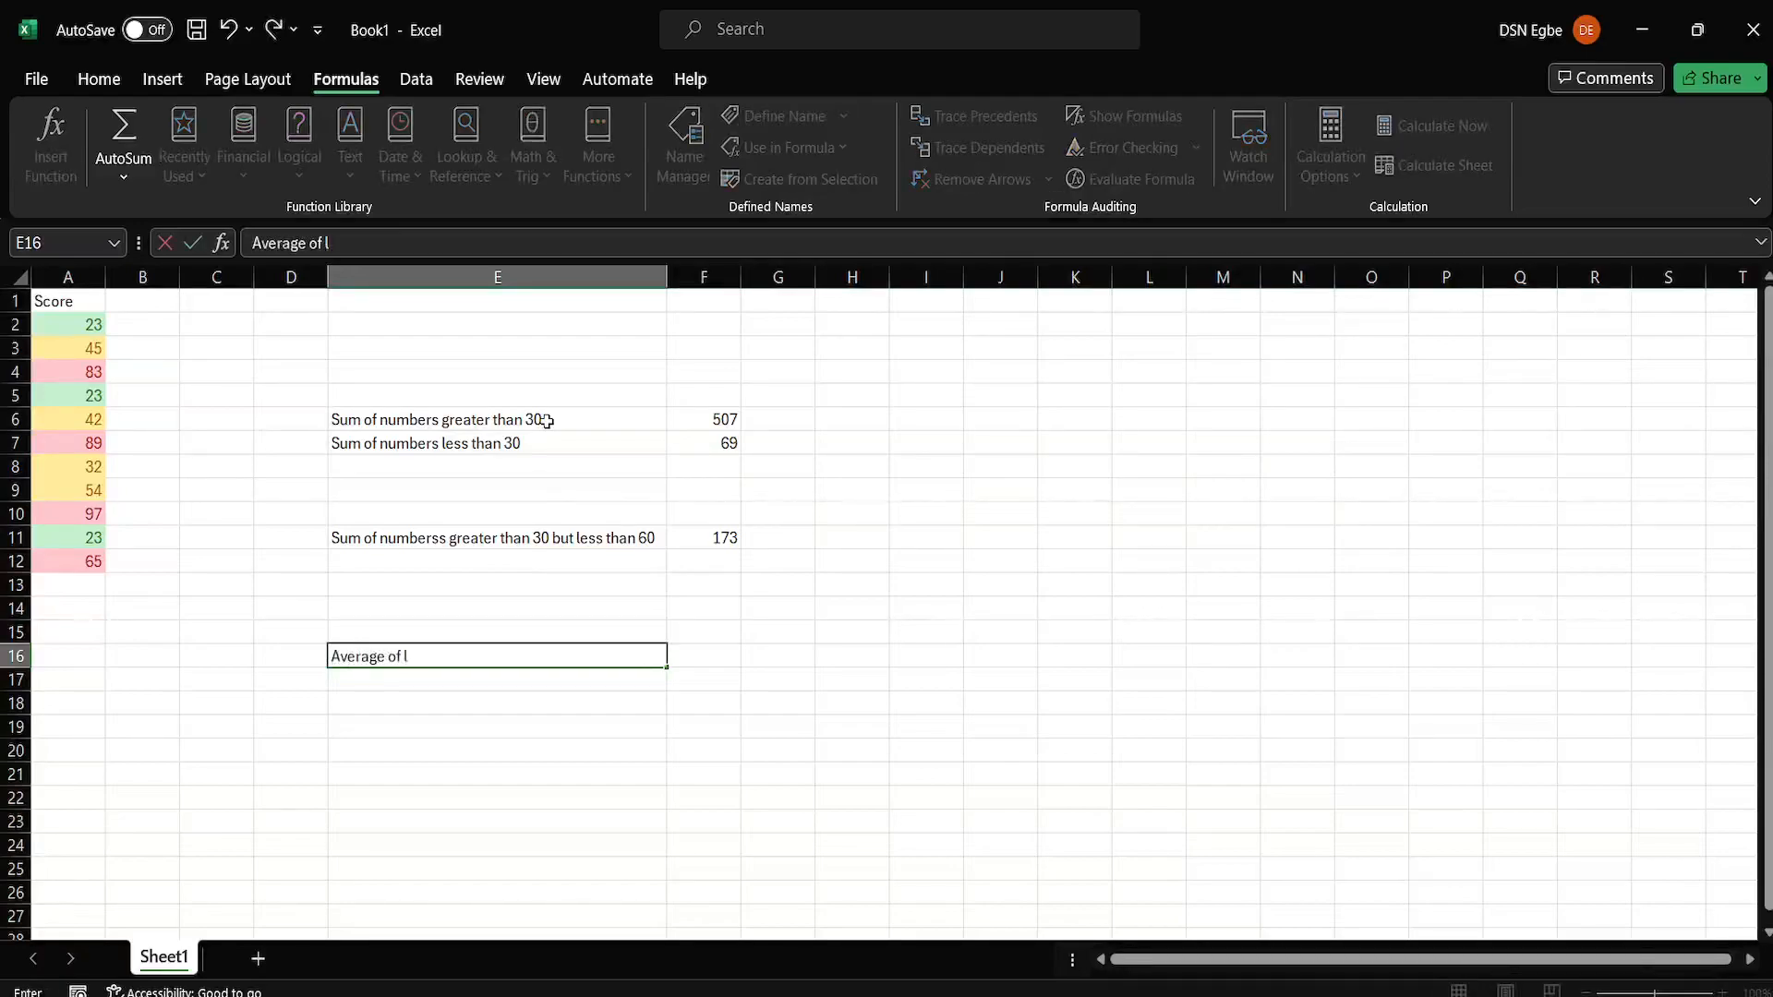
type("mber")
key("BackSpace")
key("BackSpace")
key("BackSpace")
key("BackSpace")
key("BackSpace")
type("numbers greater ta")
key("BackSpace")
key("BackSpace")
type("ater tah")
key("BackSpace")
key("BackSpace")
type("han 30")
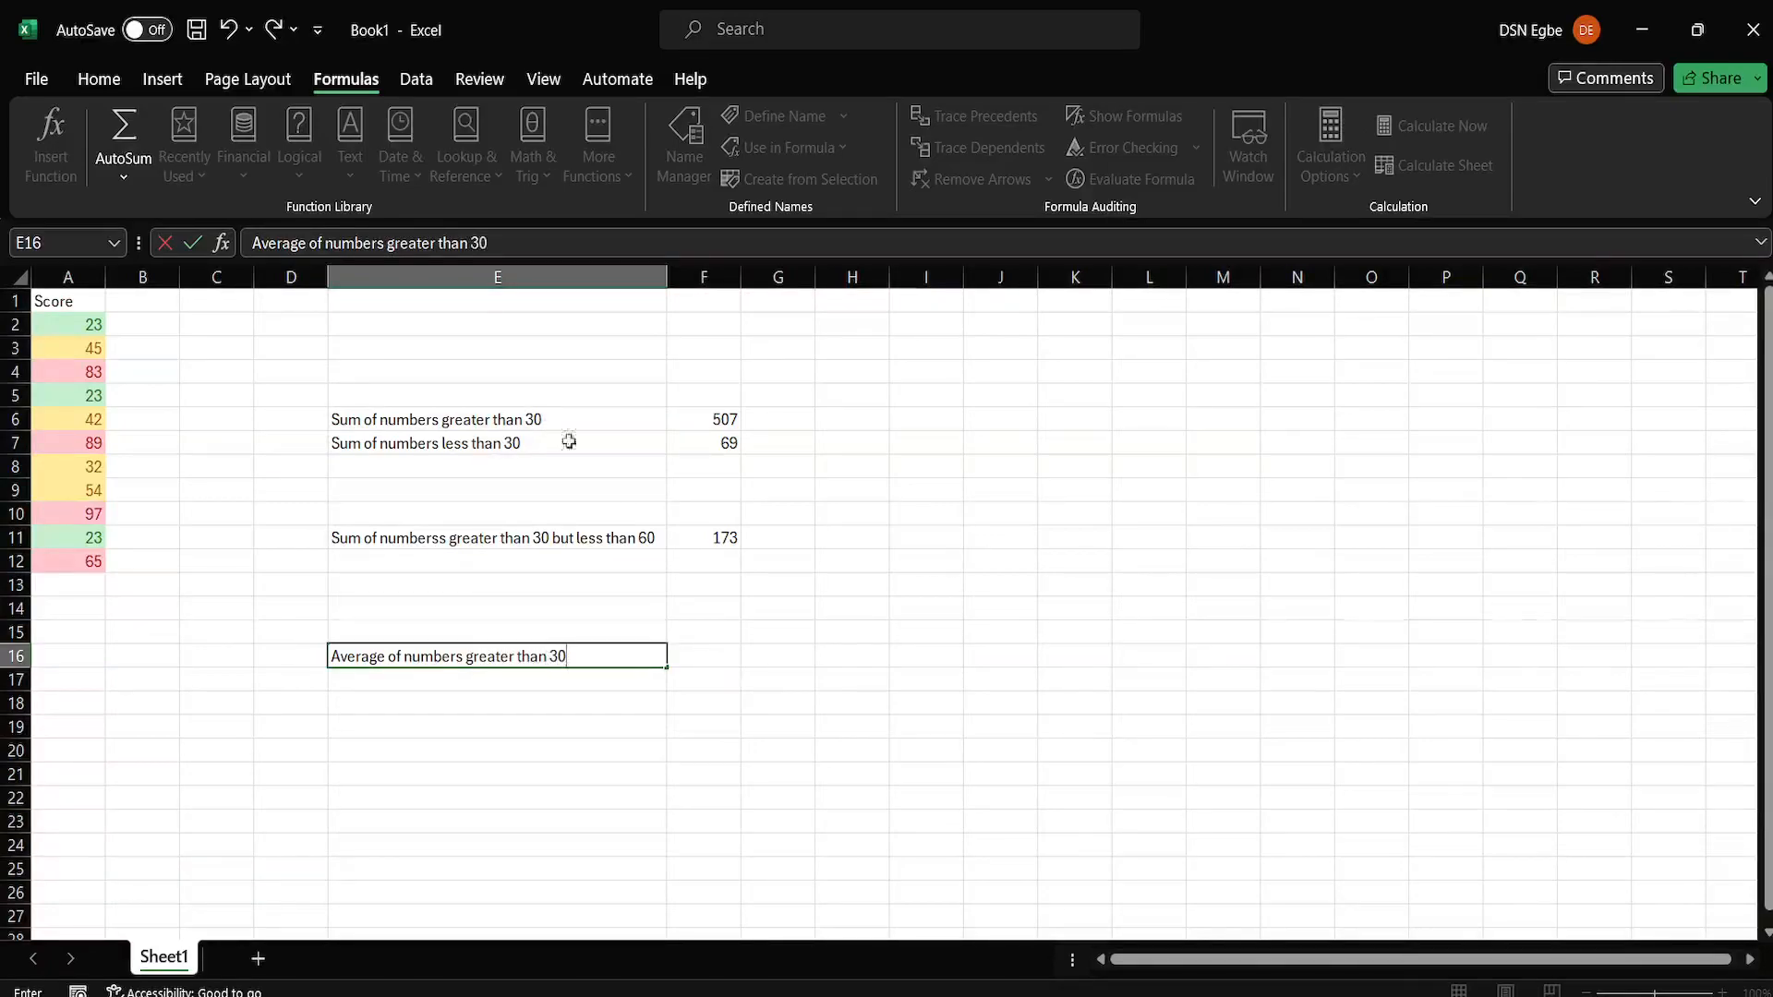
Calculate the average of scores above 30 in cell F16 with AVERAGEIF over A2:A12 and the criterion ">30".
left_click(715, 655)
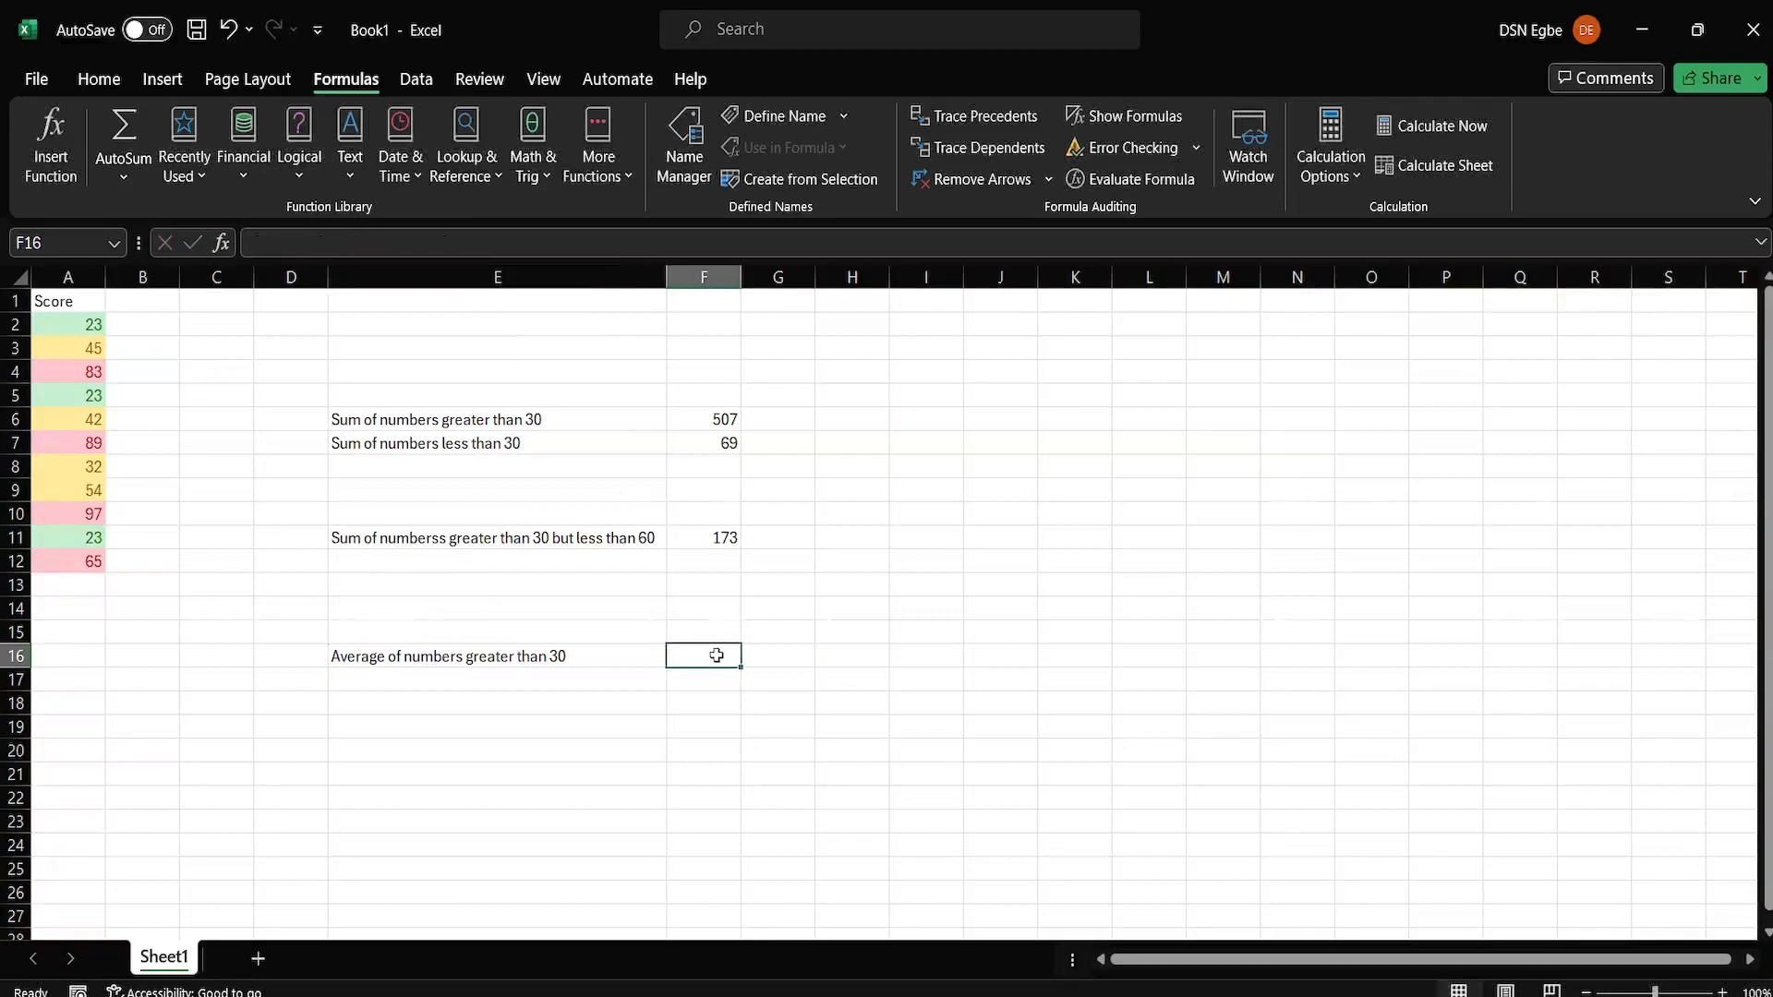
type("=")
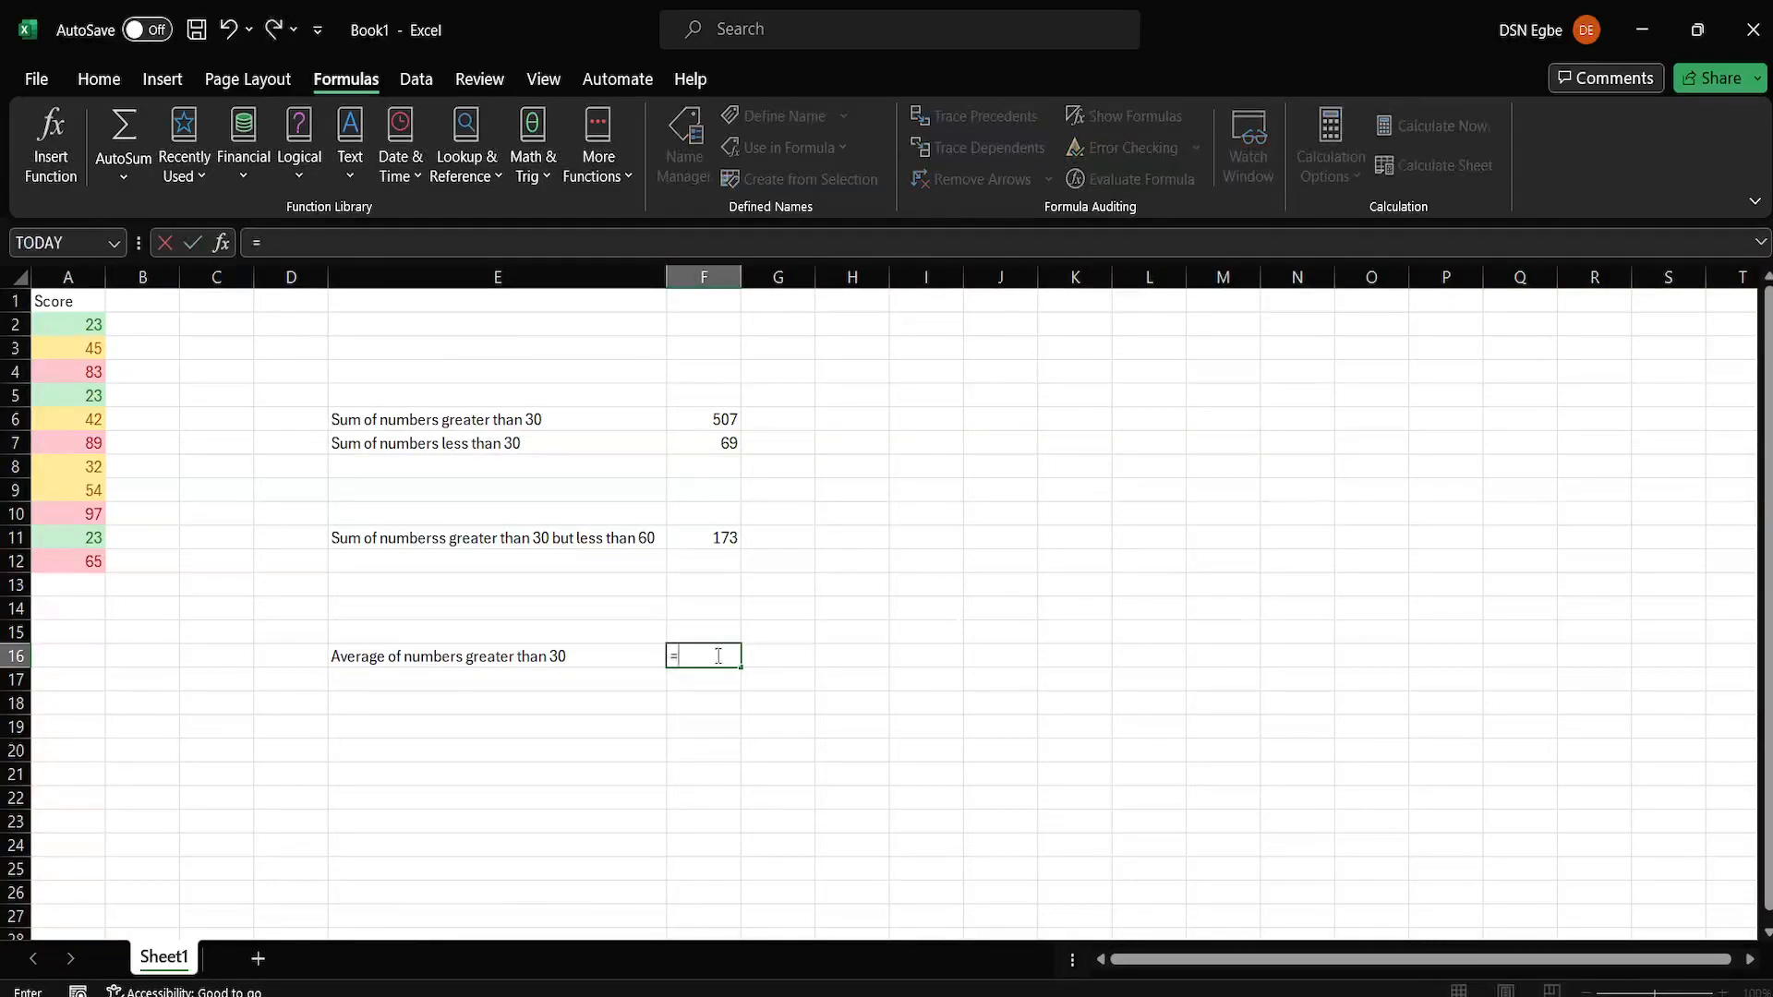
type("avea")
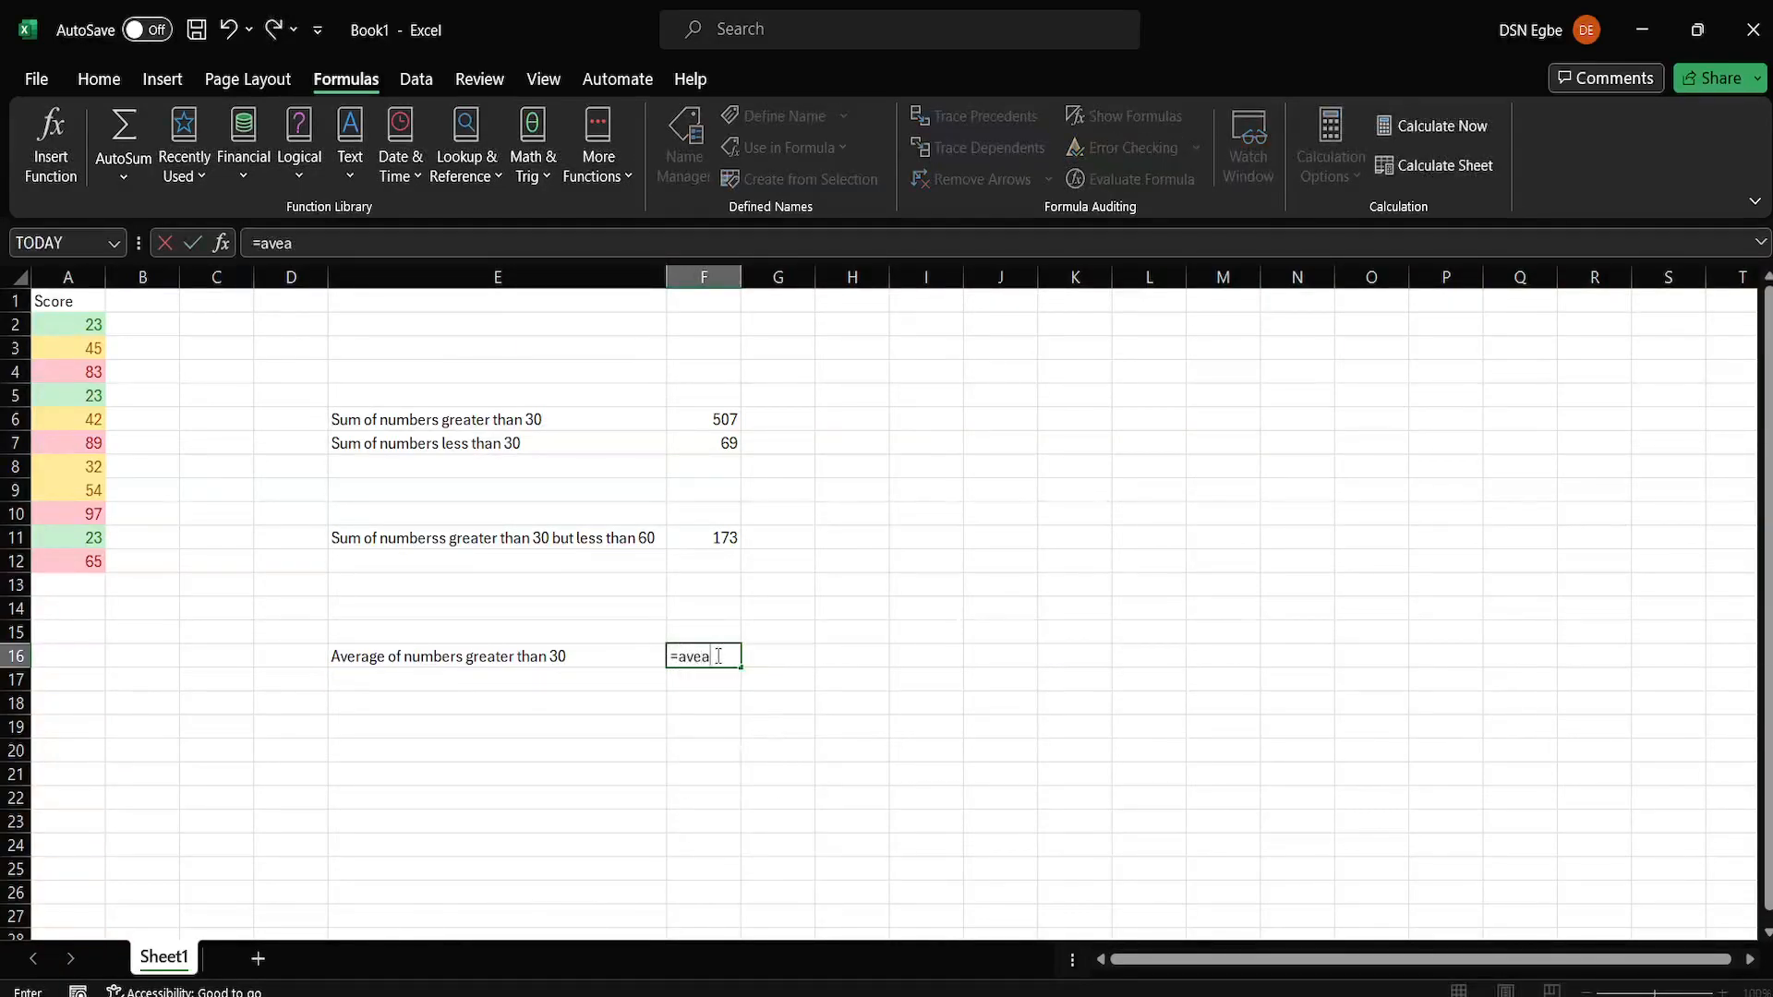
key("BackSpace")
type("rage")
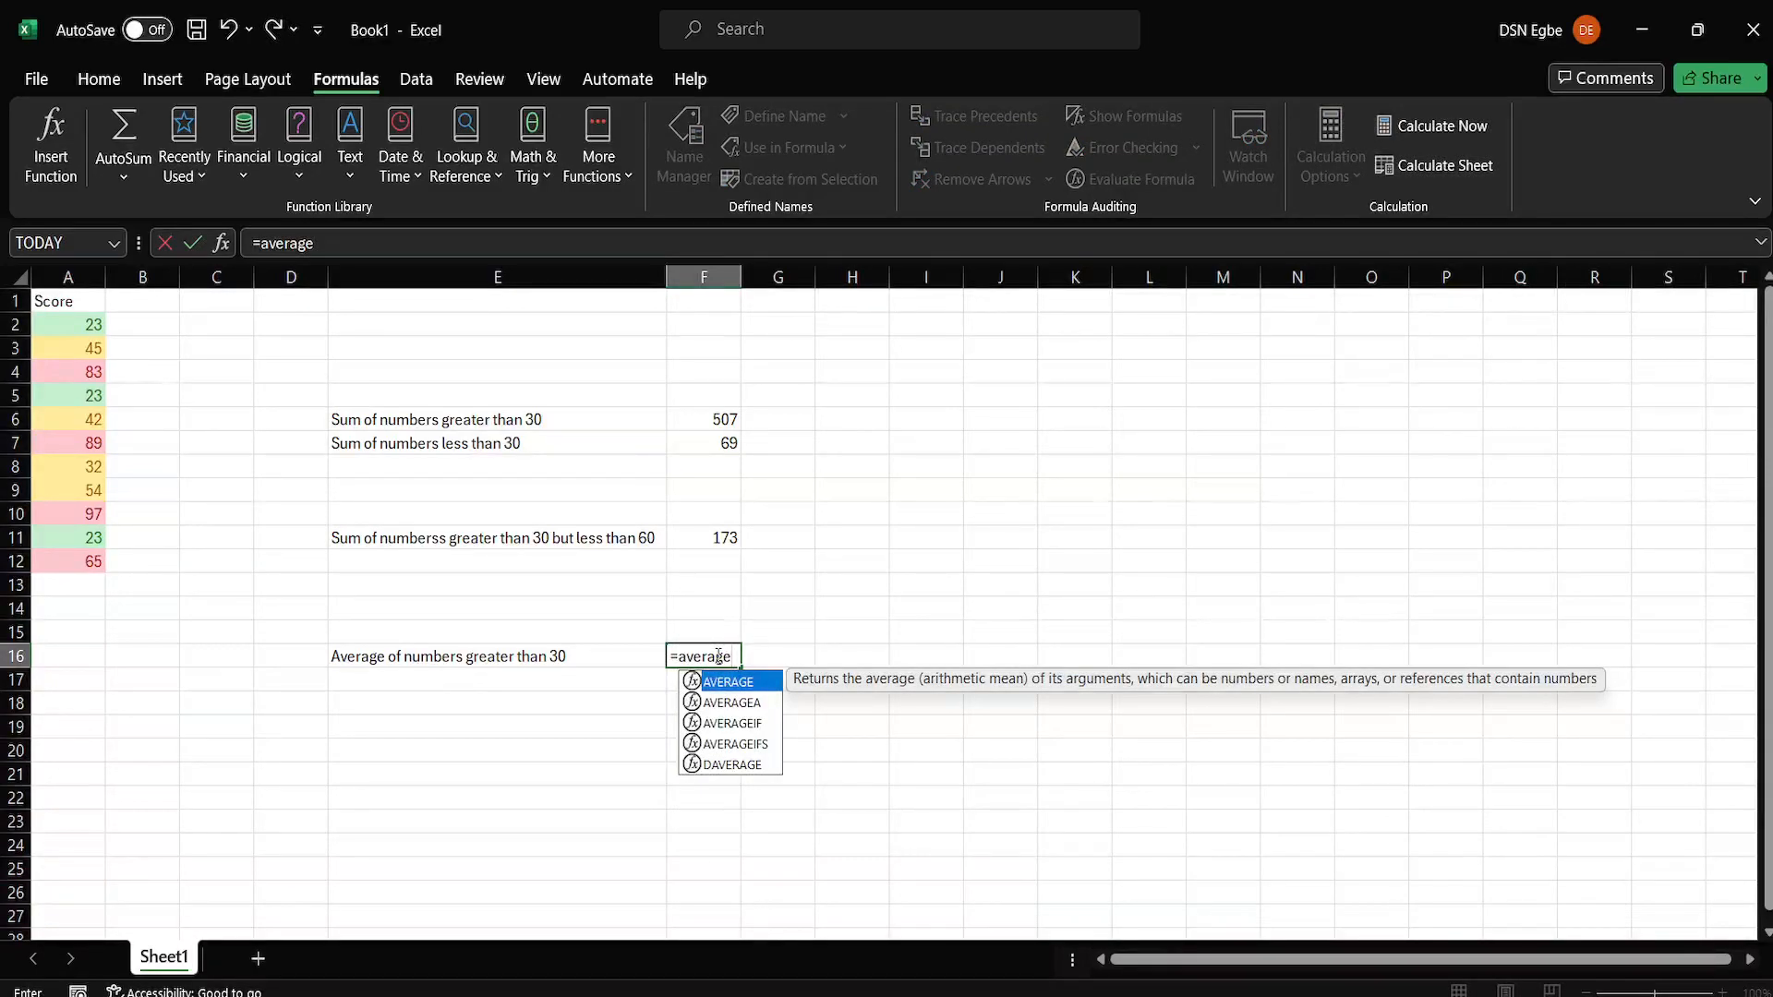
type("if")
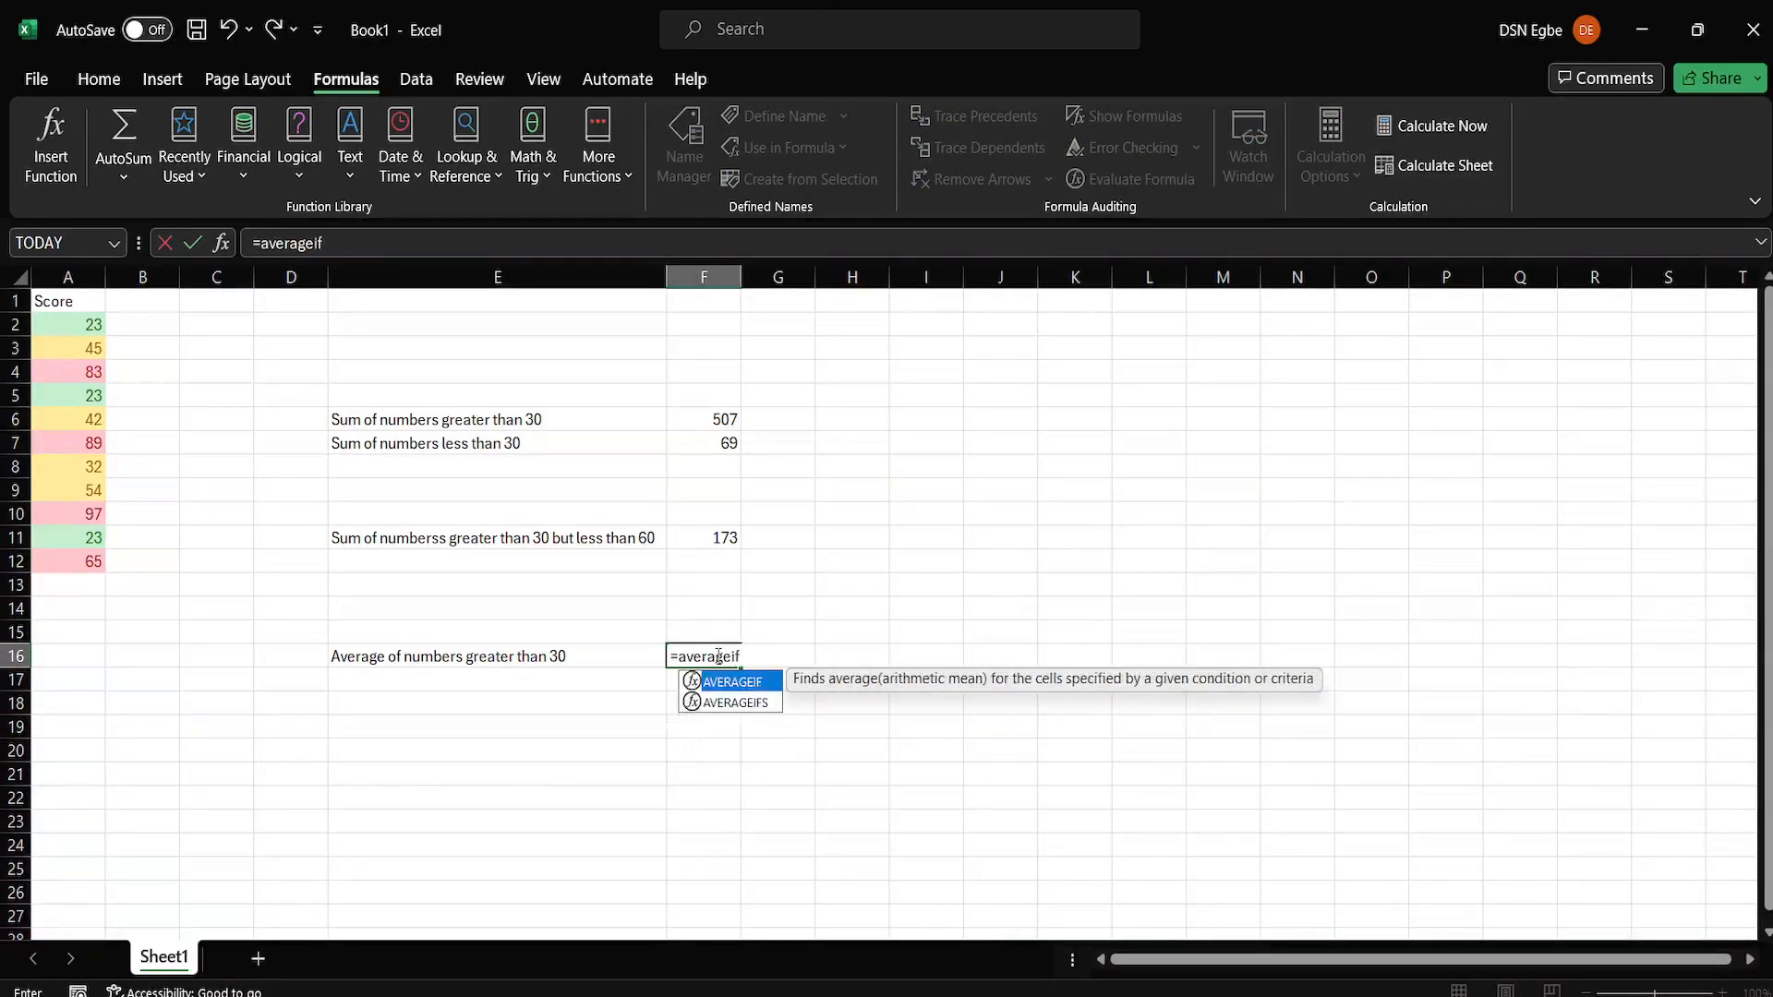
type("(")
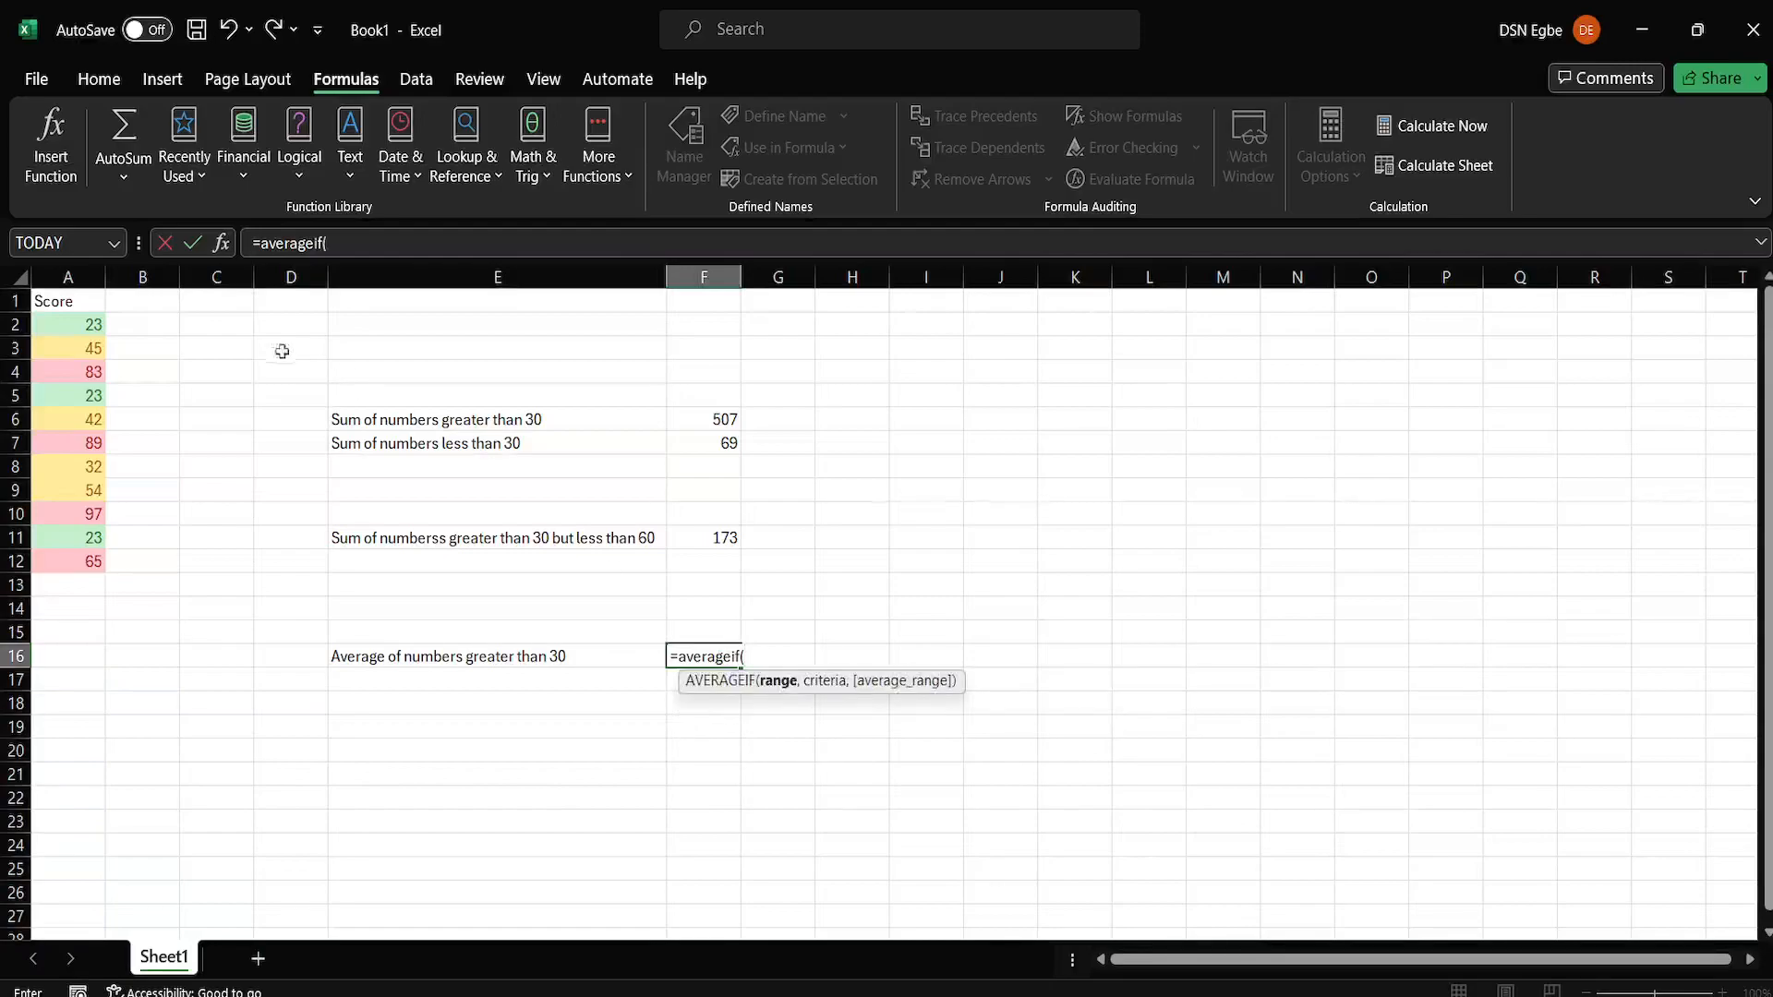
left_click_drag(81, 324, 93, 563)
type(",")
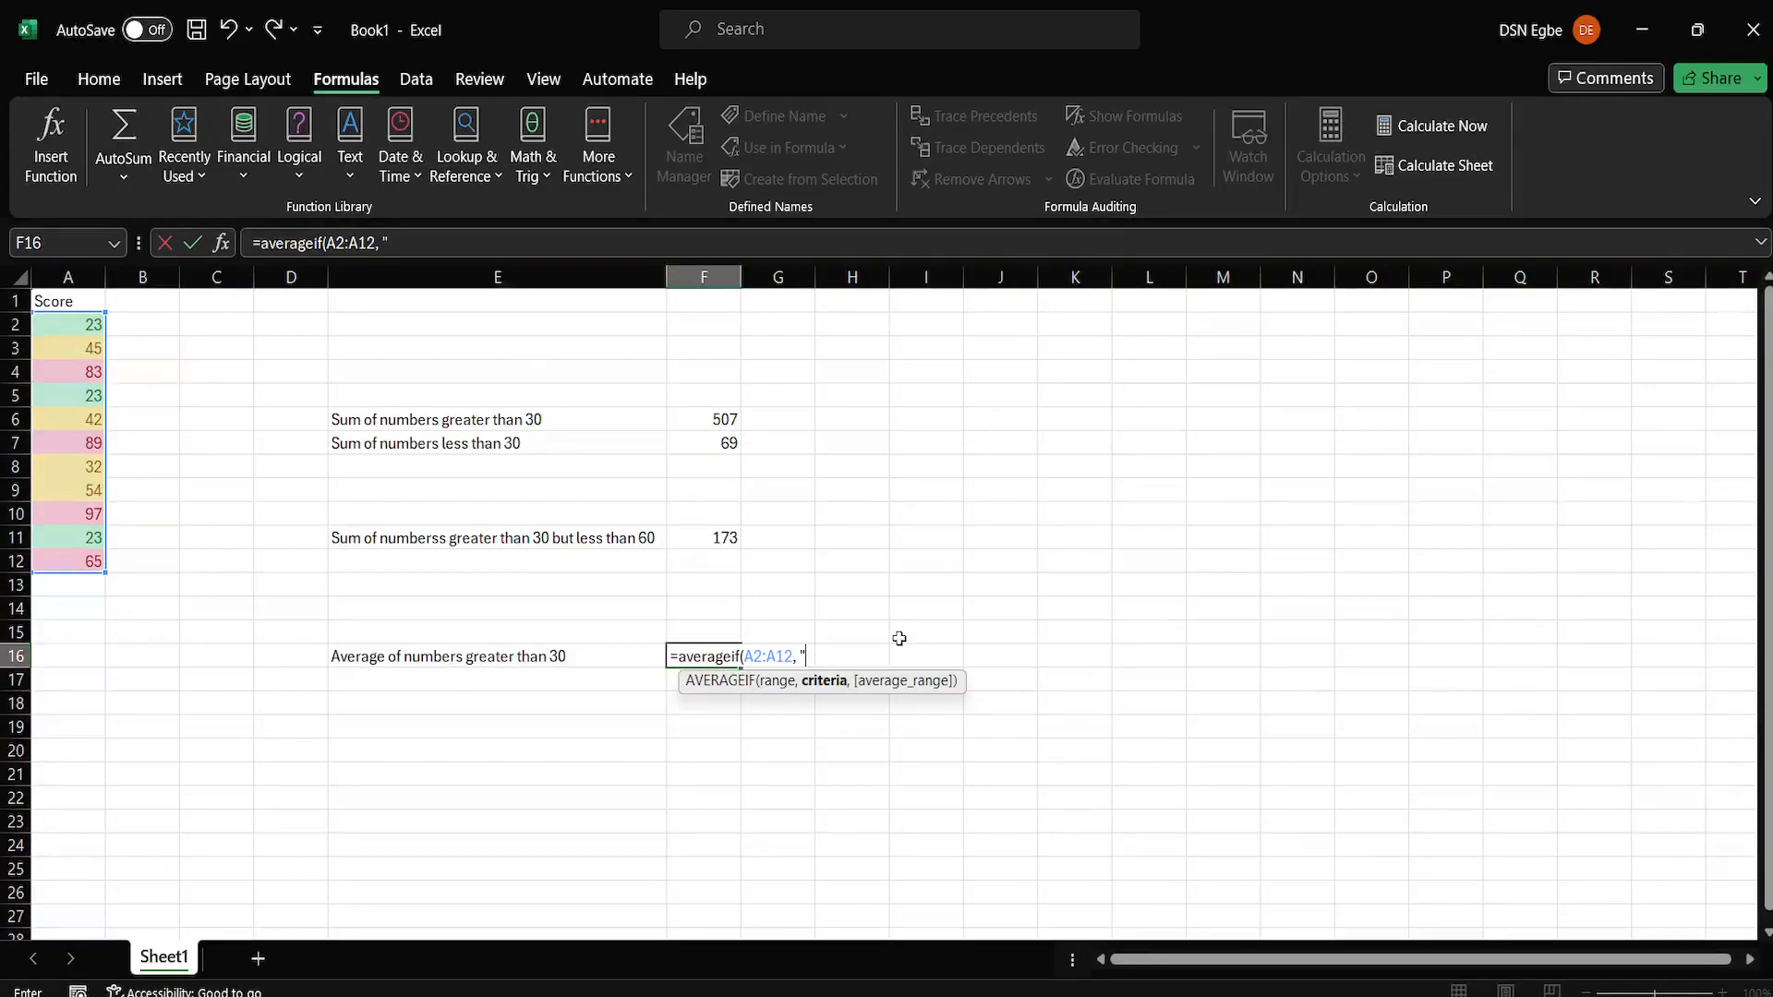
type("\">3")
key("BackSpace")
type("0")
key("Return")
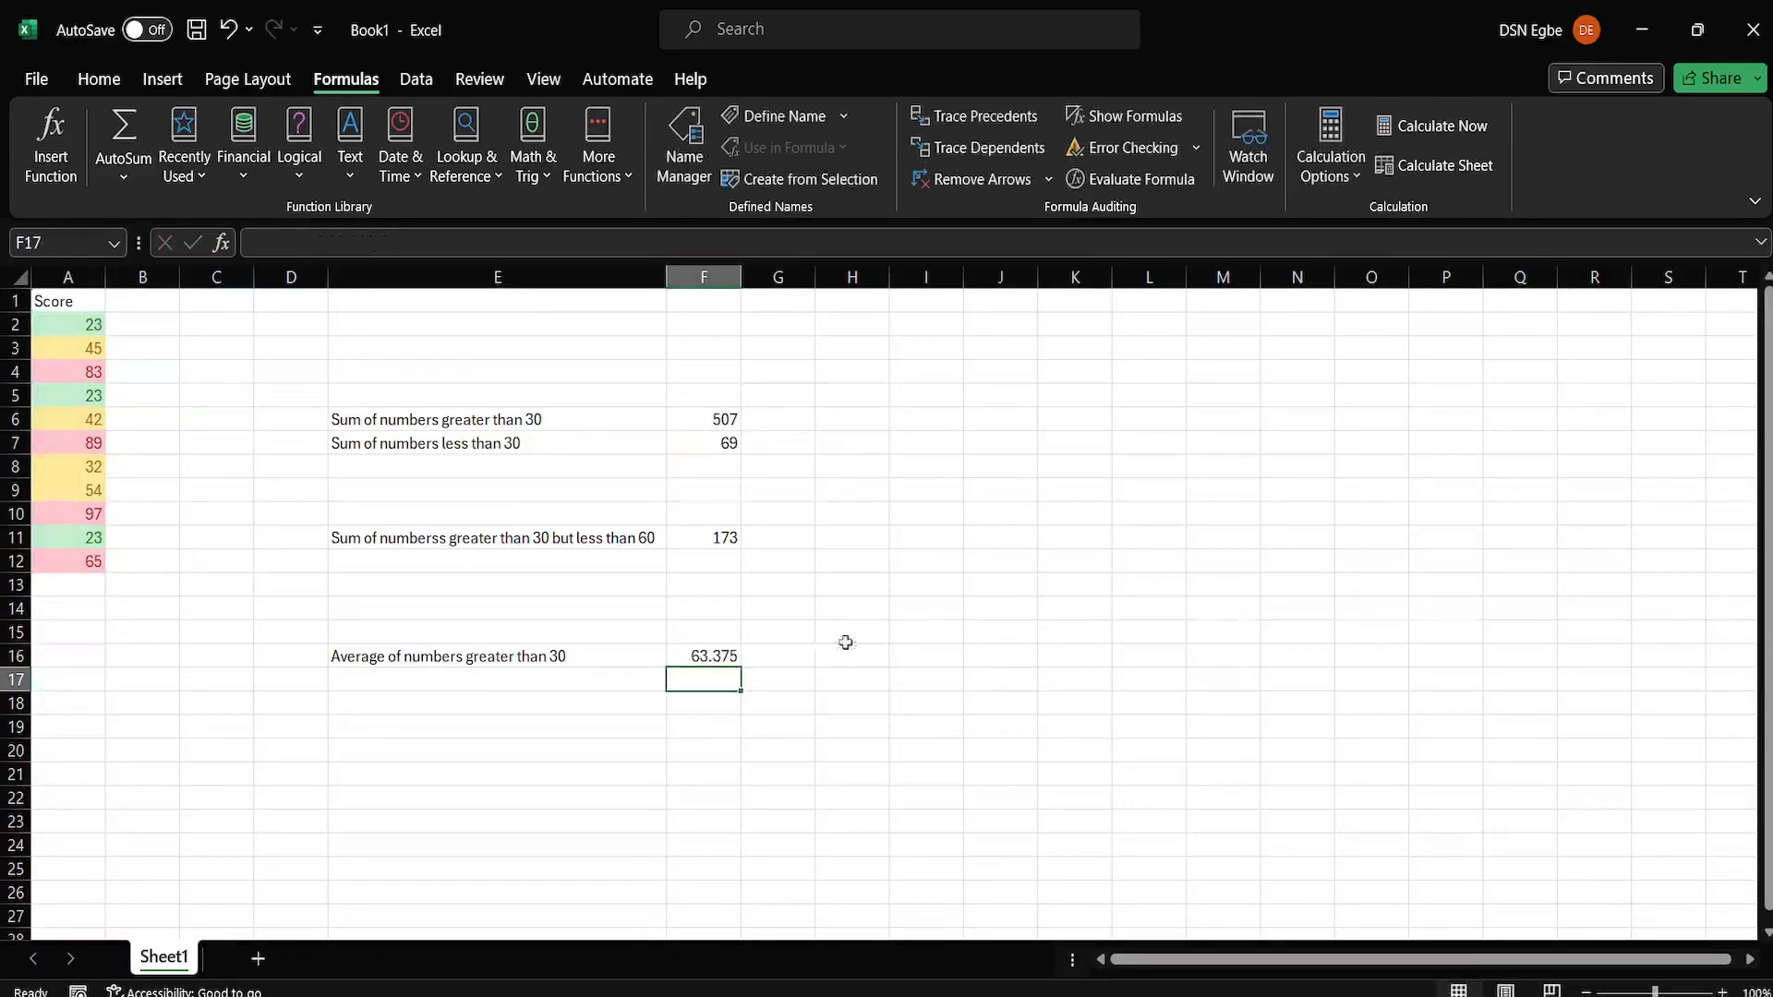
left_click(714, 655)
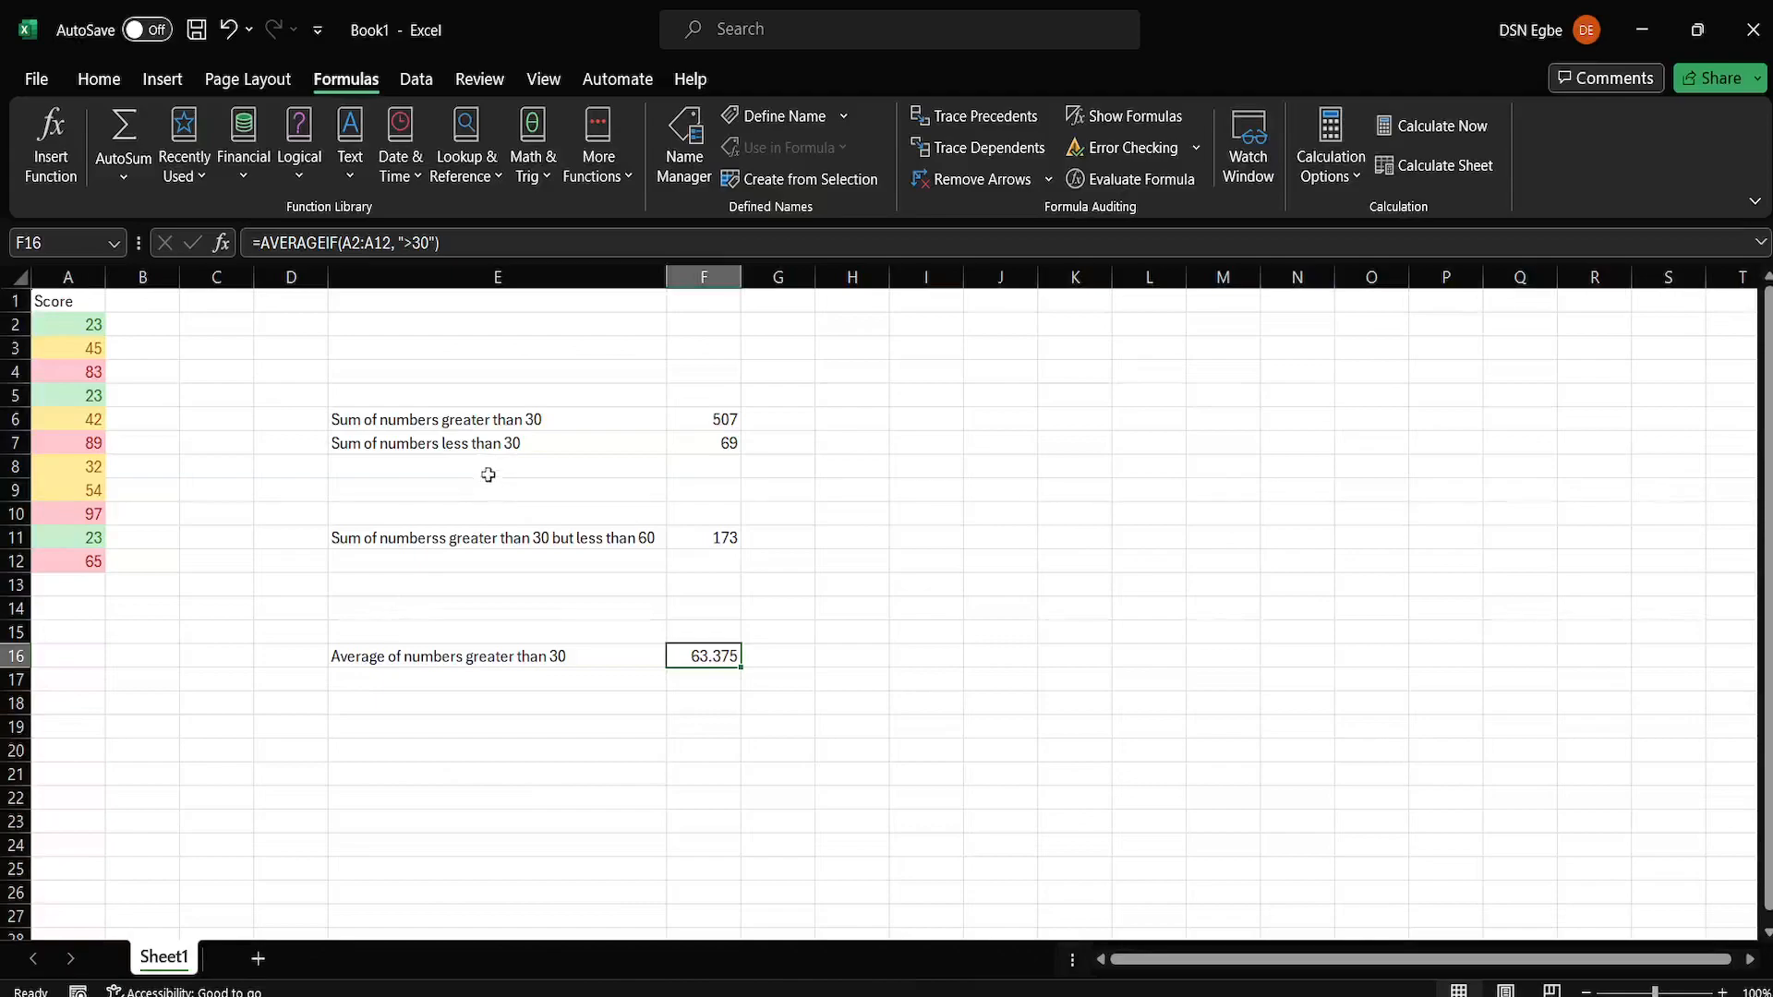
Enter the label "Average of numbers that are less than 30" in cell E17.
left_click(376, 681)
type("Av")
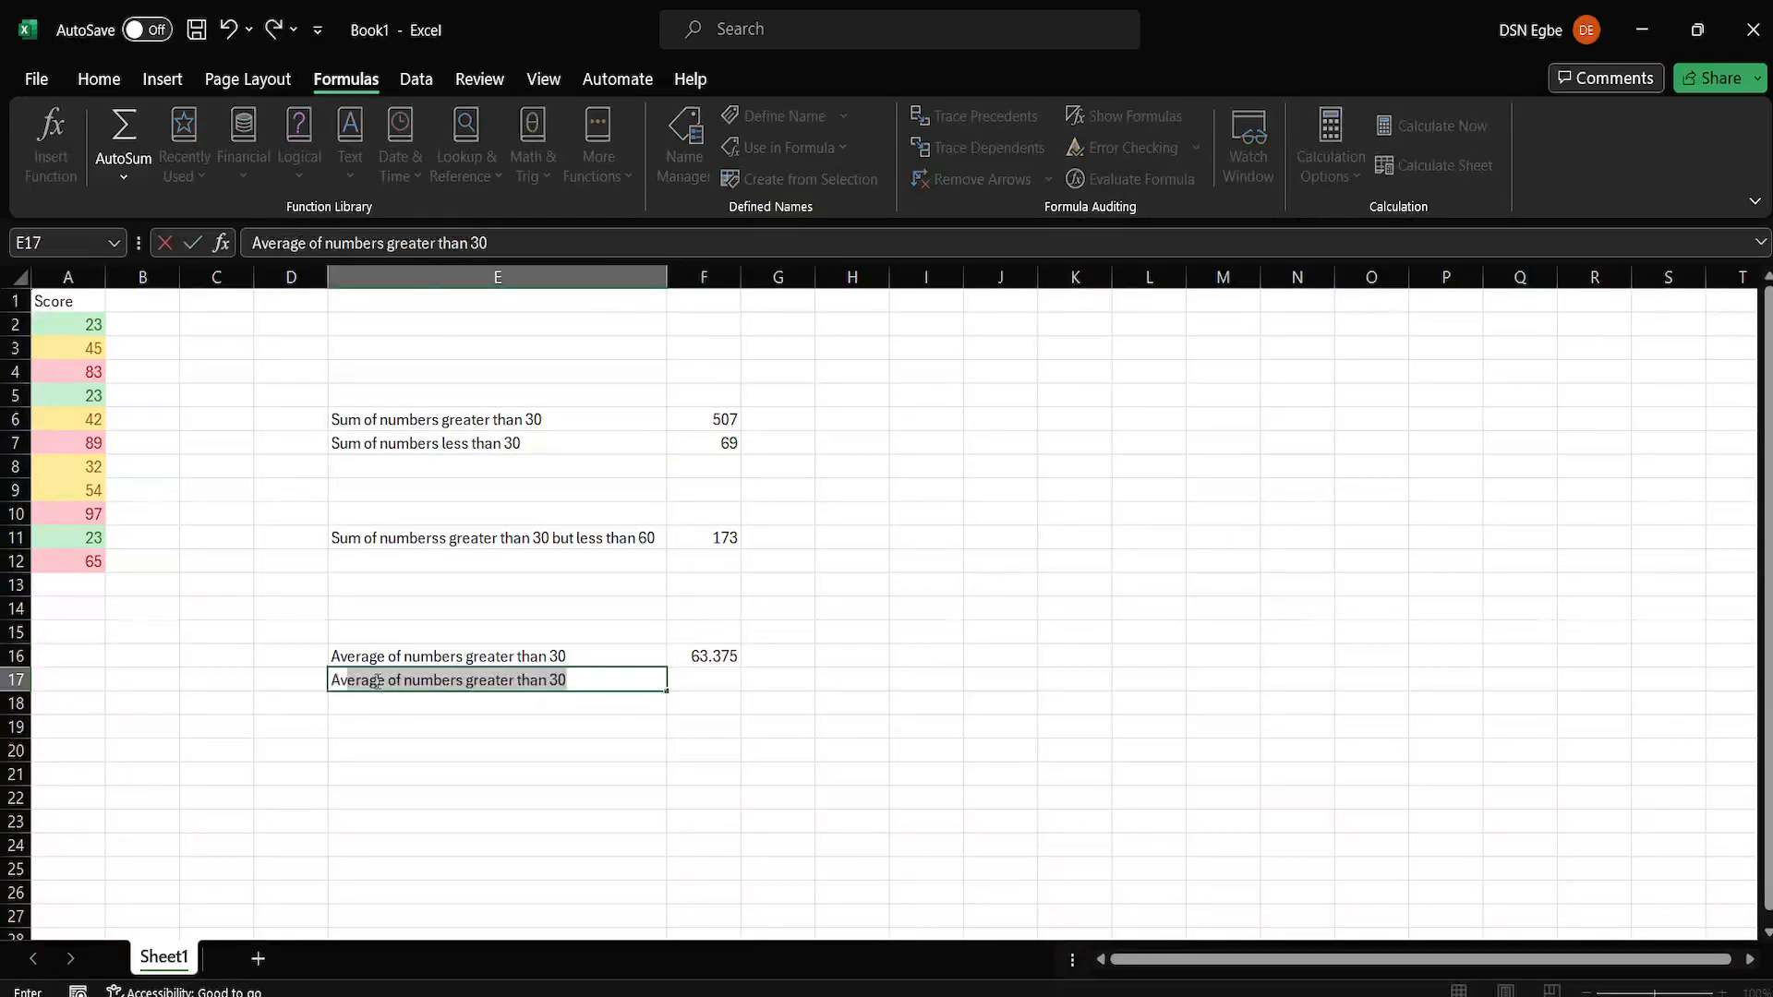
type("erage of numbers that are")
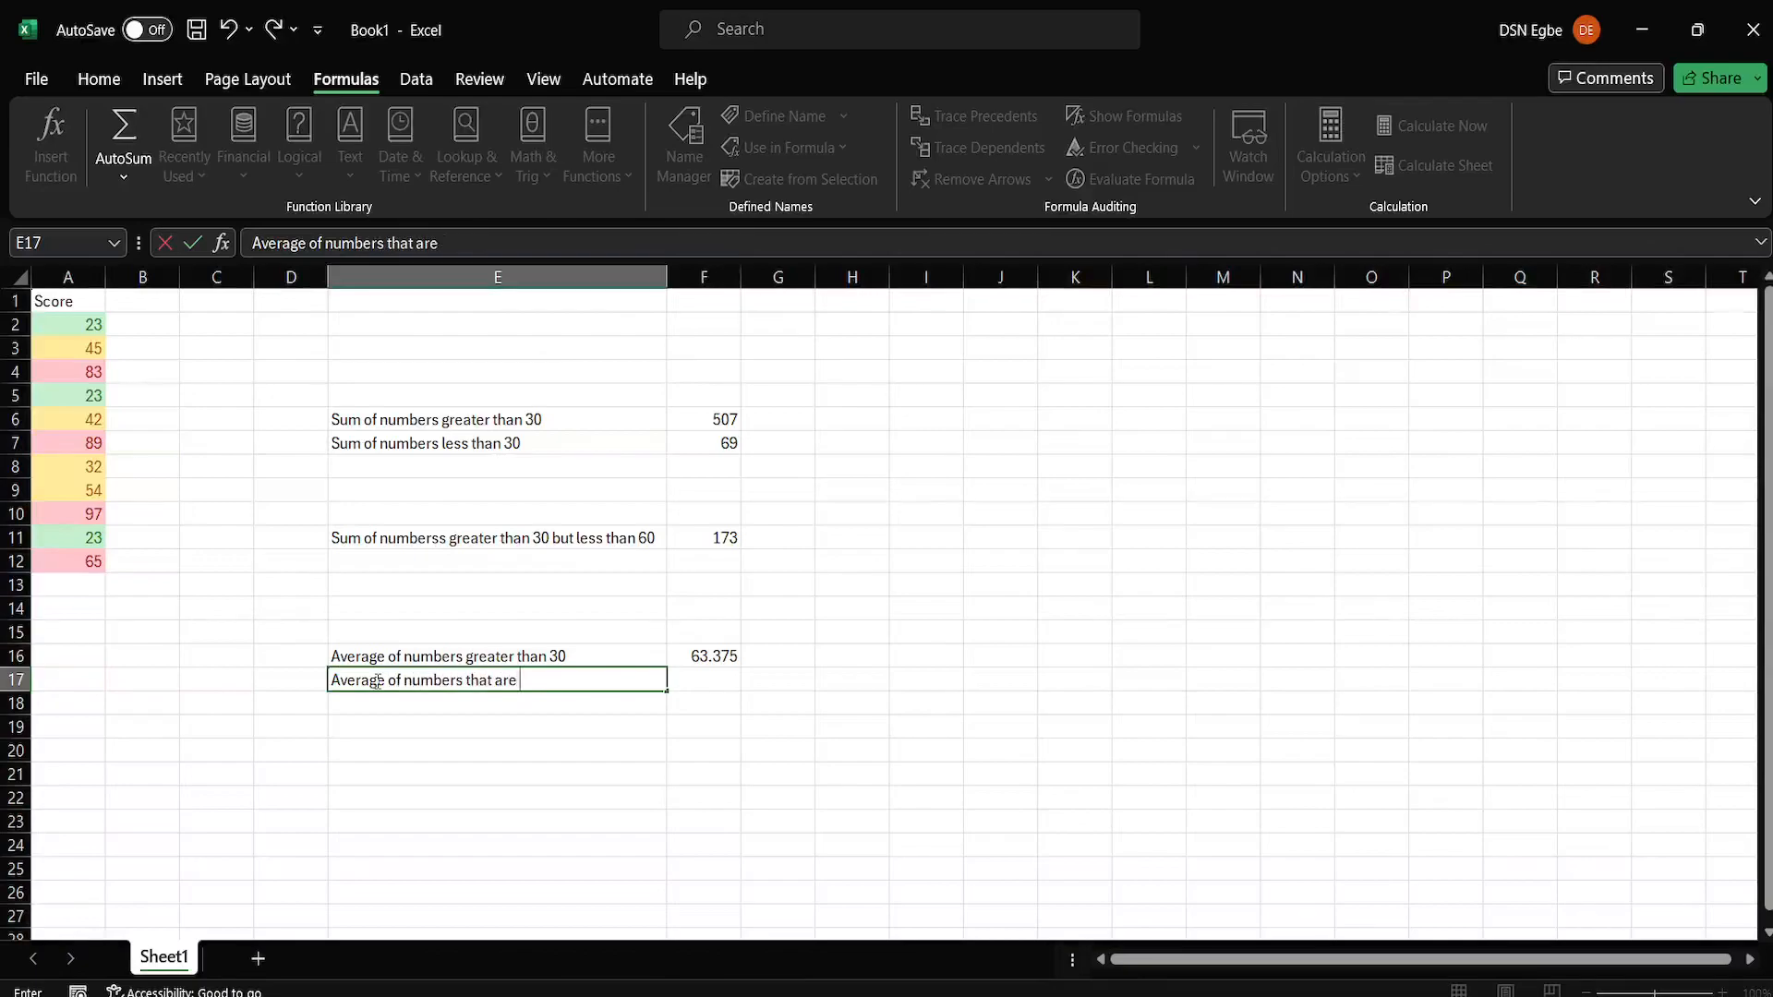
type(" less than 30")
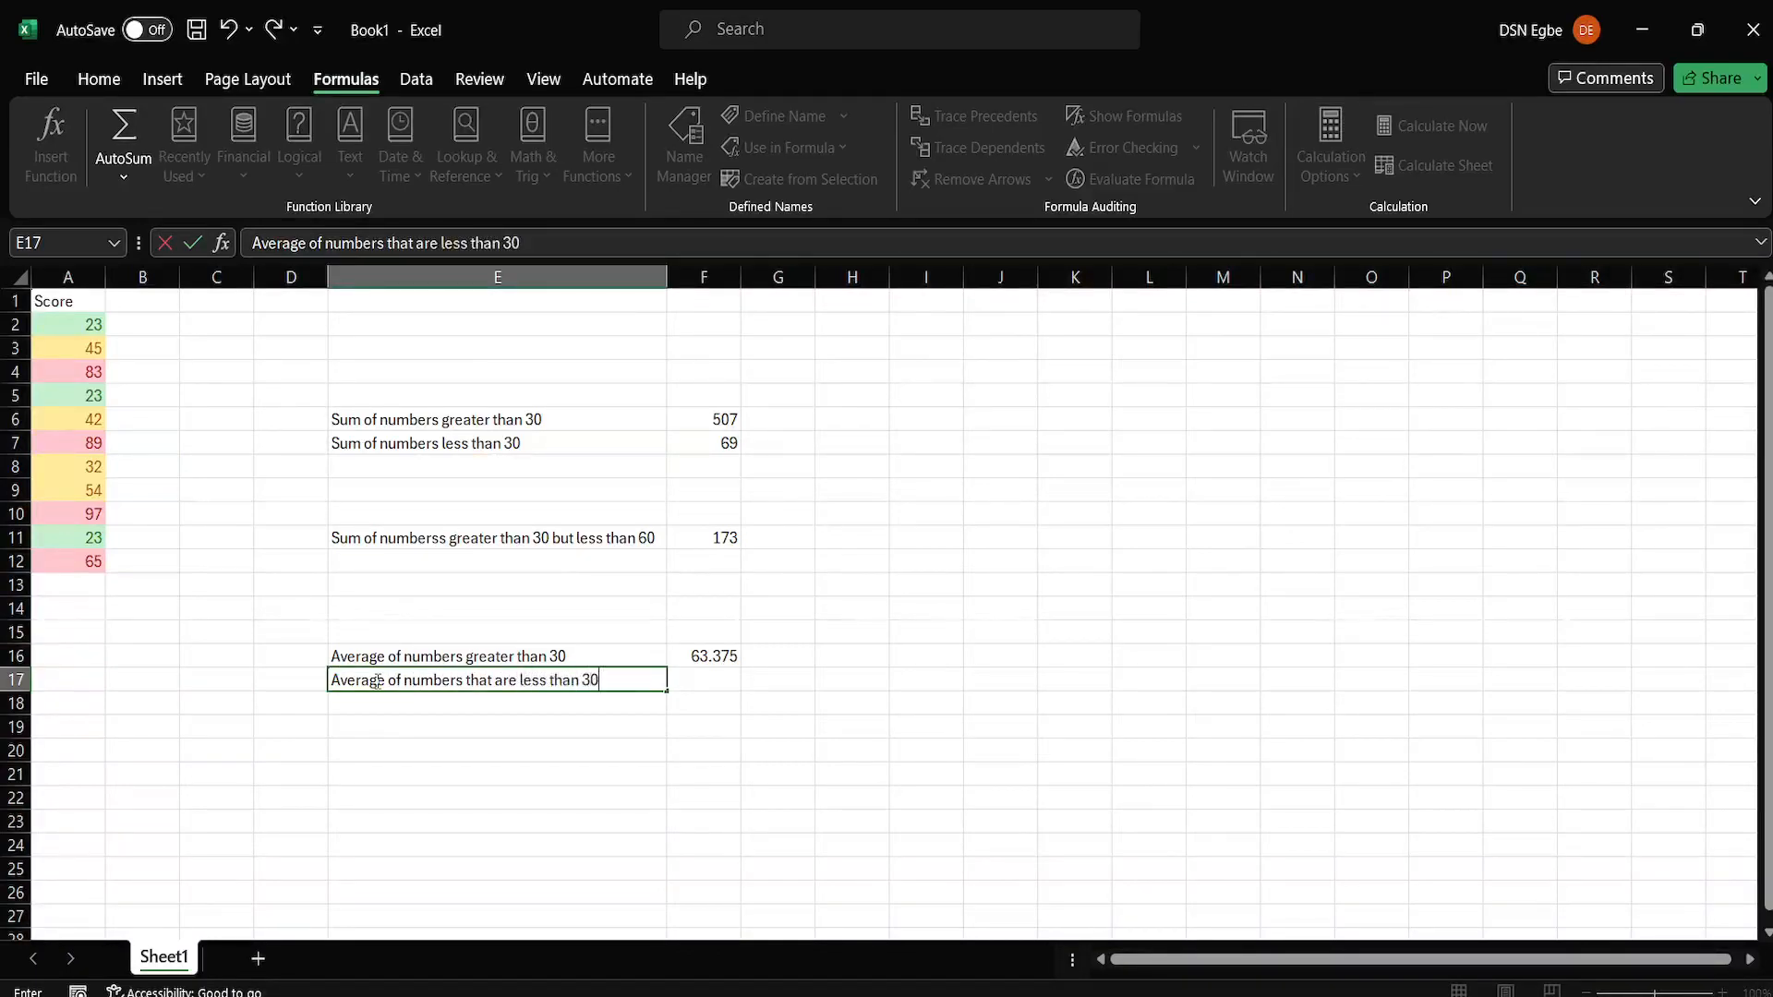
Calculate the average of scores below 30 in cell F17 with AVERAGEIF over A2:A12 and the criterion "<30".
left_click(727, 680)
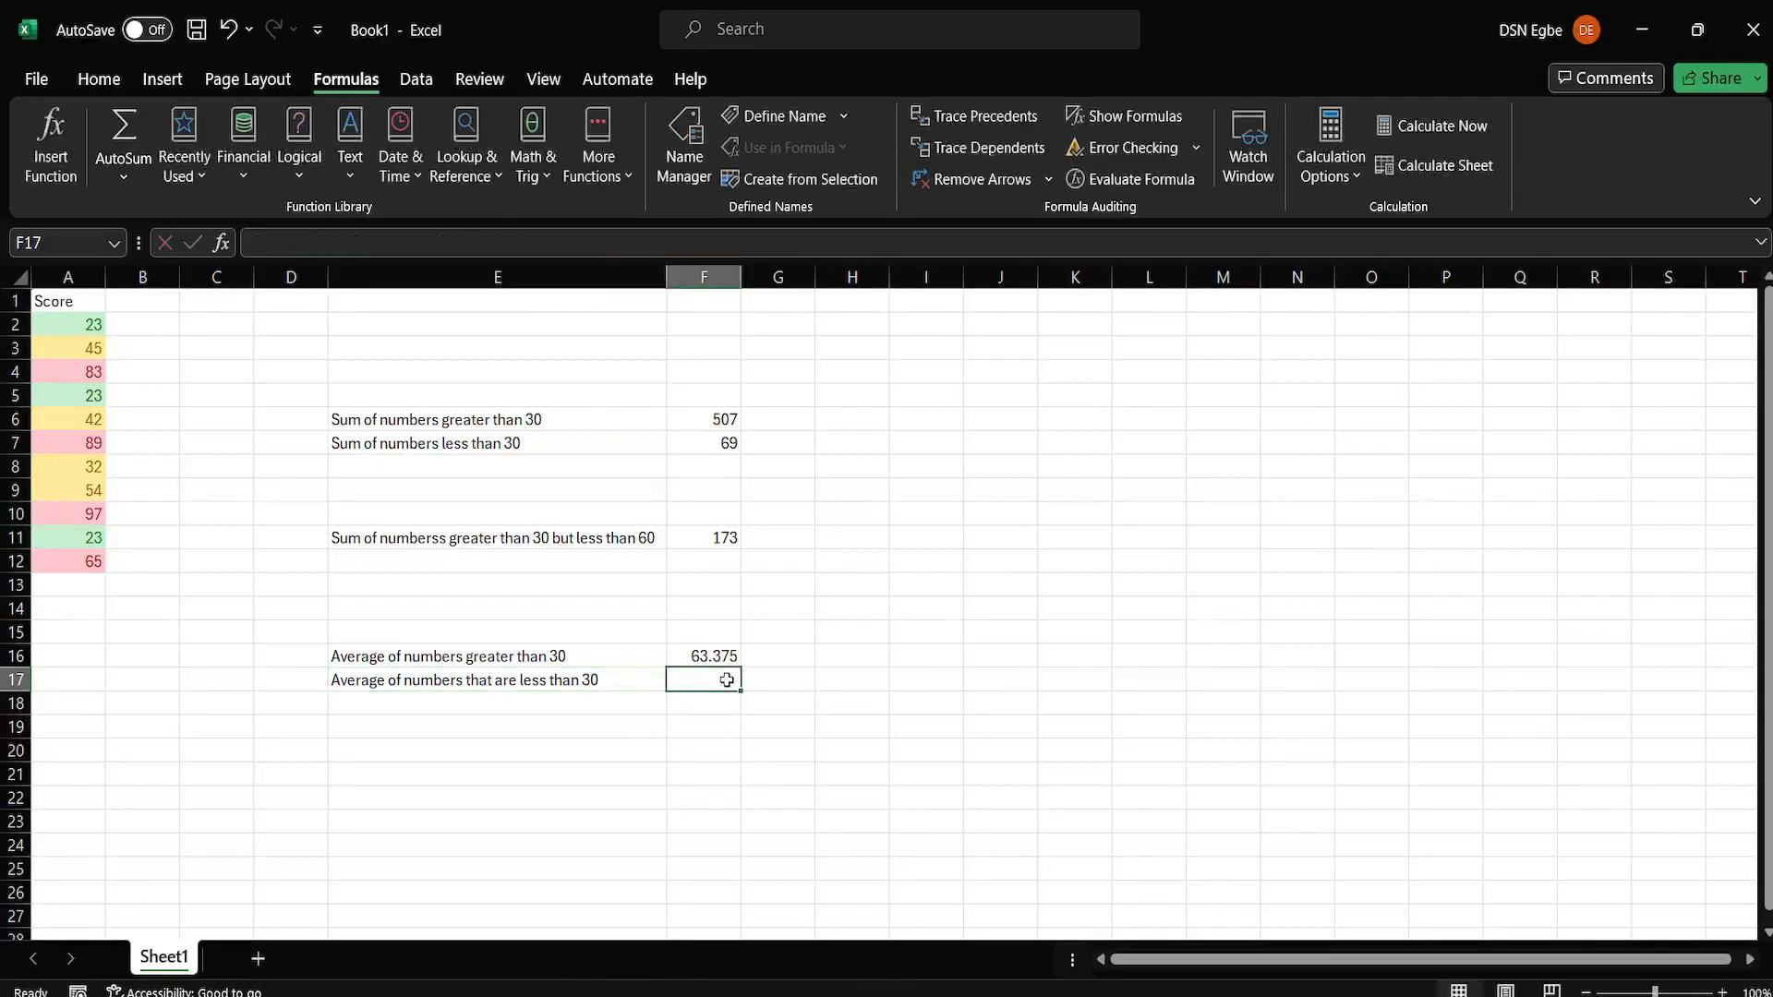
type("=")
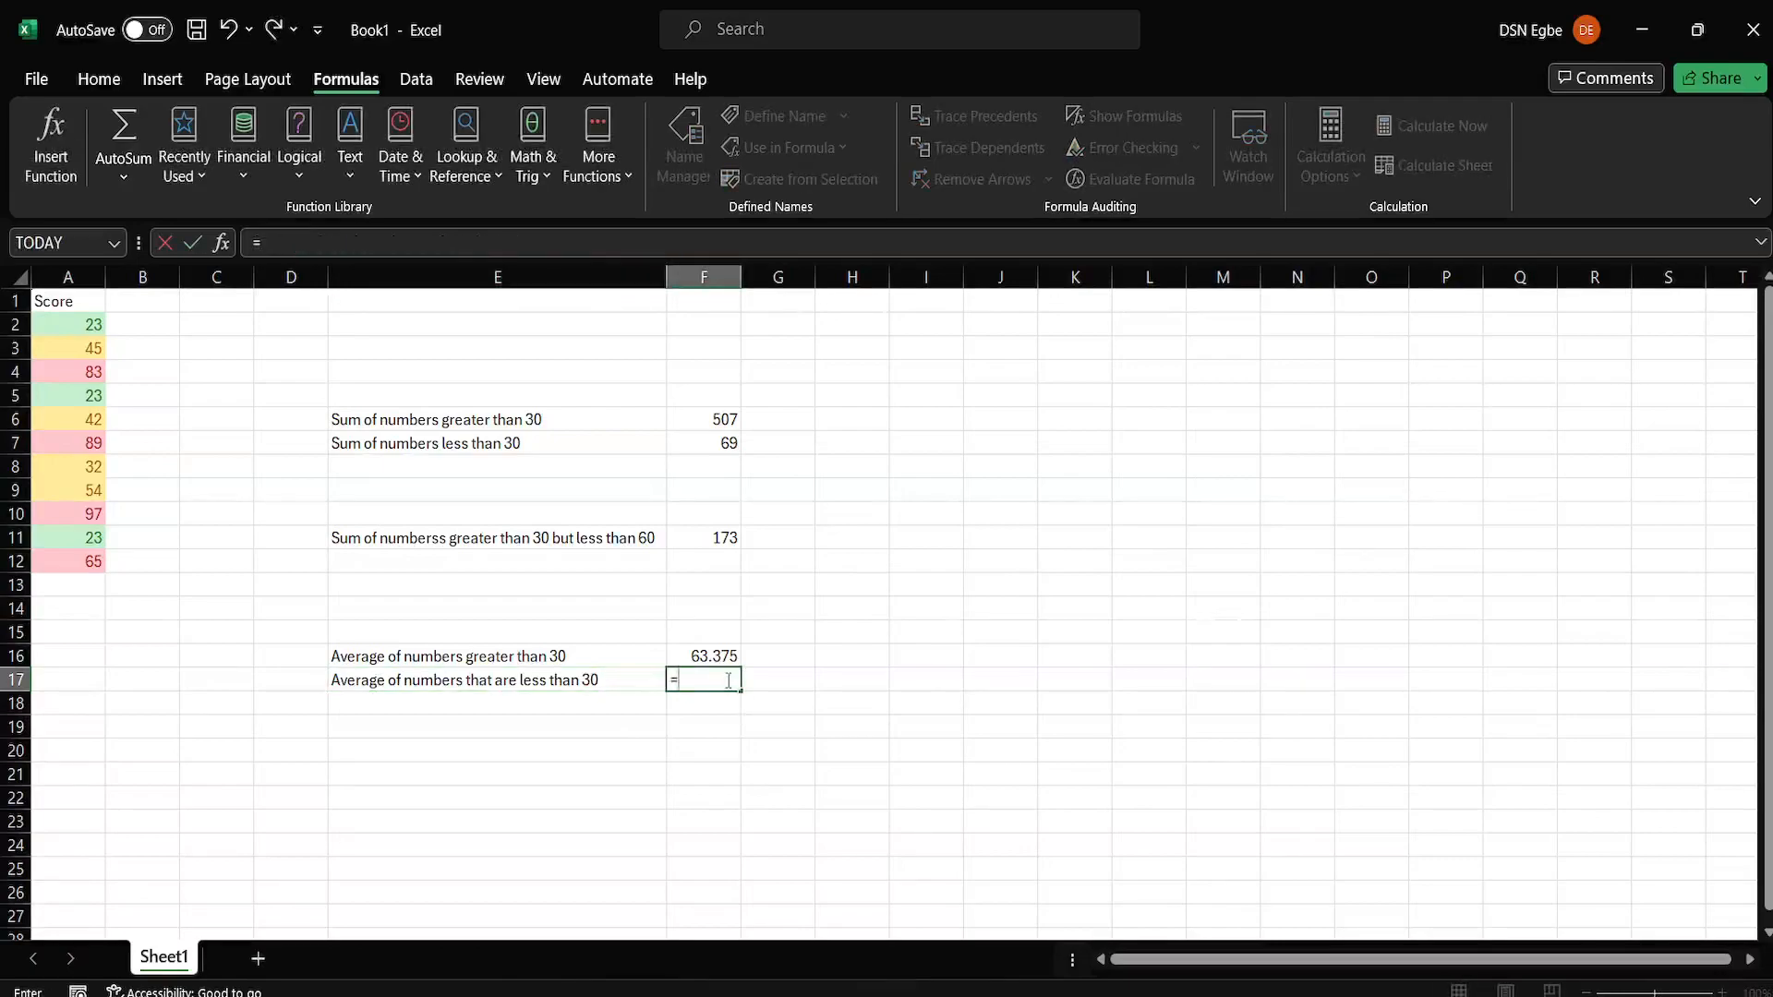
type("averageif")
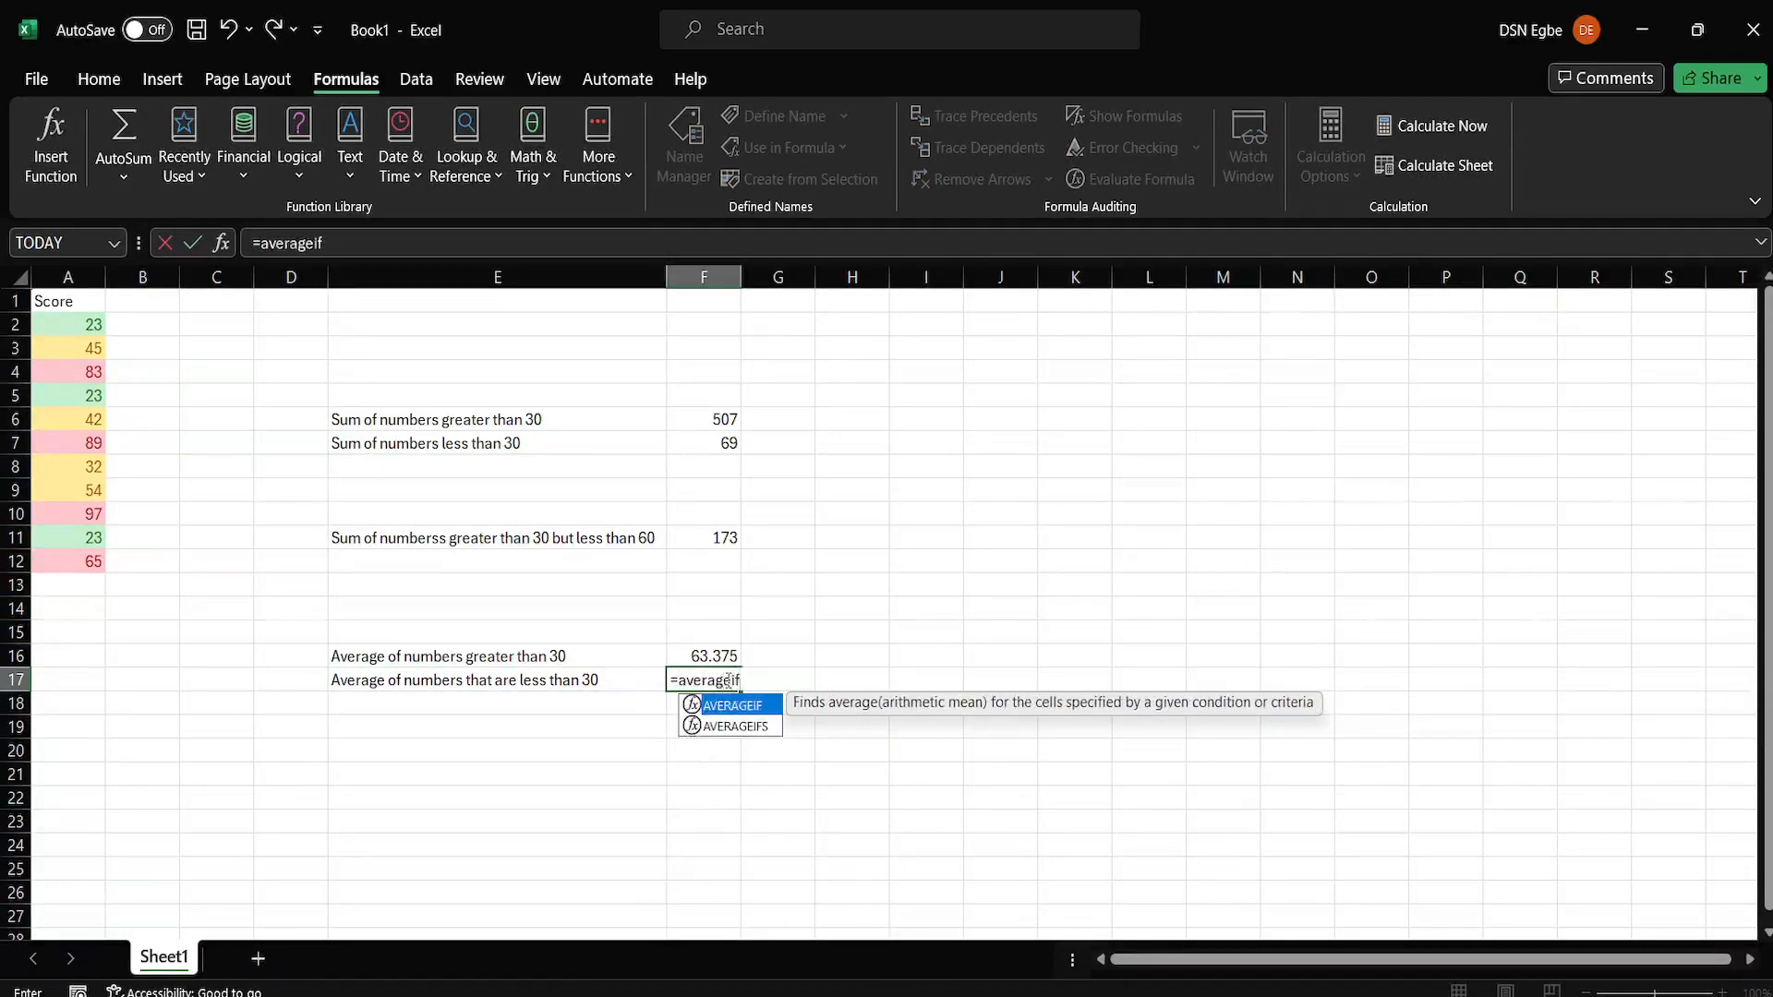
type("(")
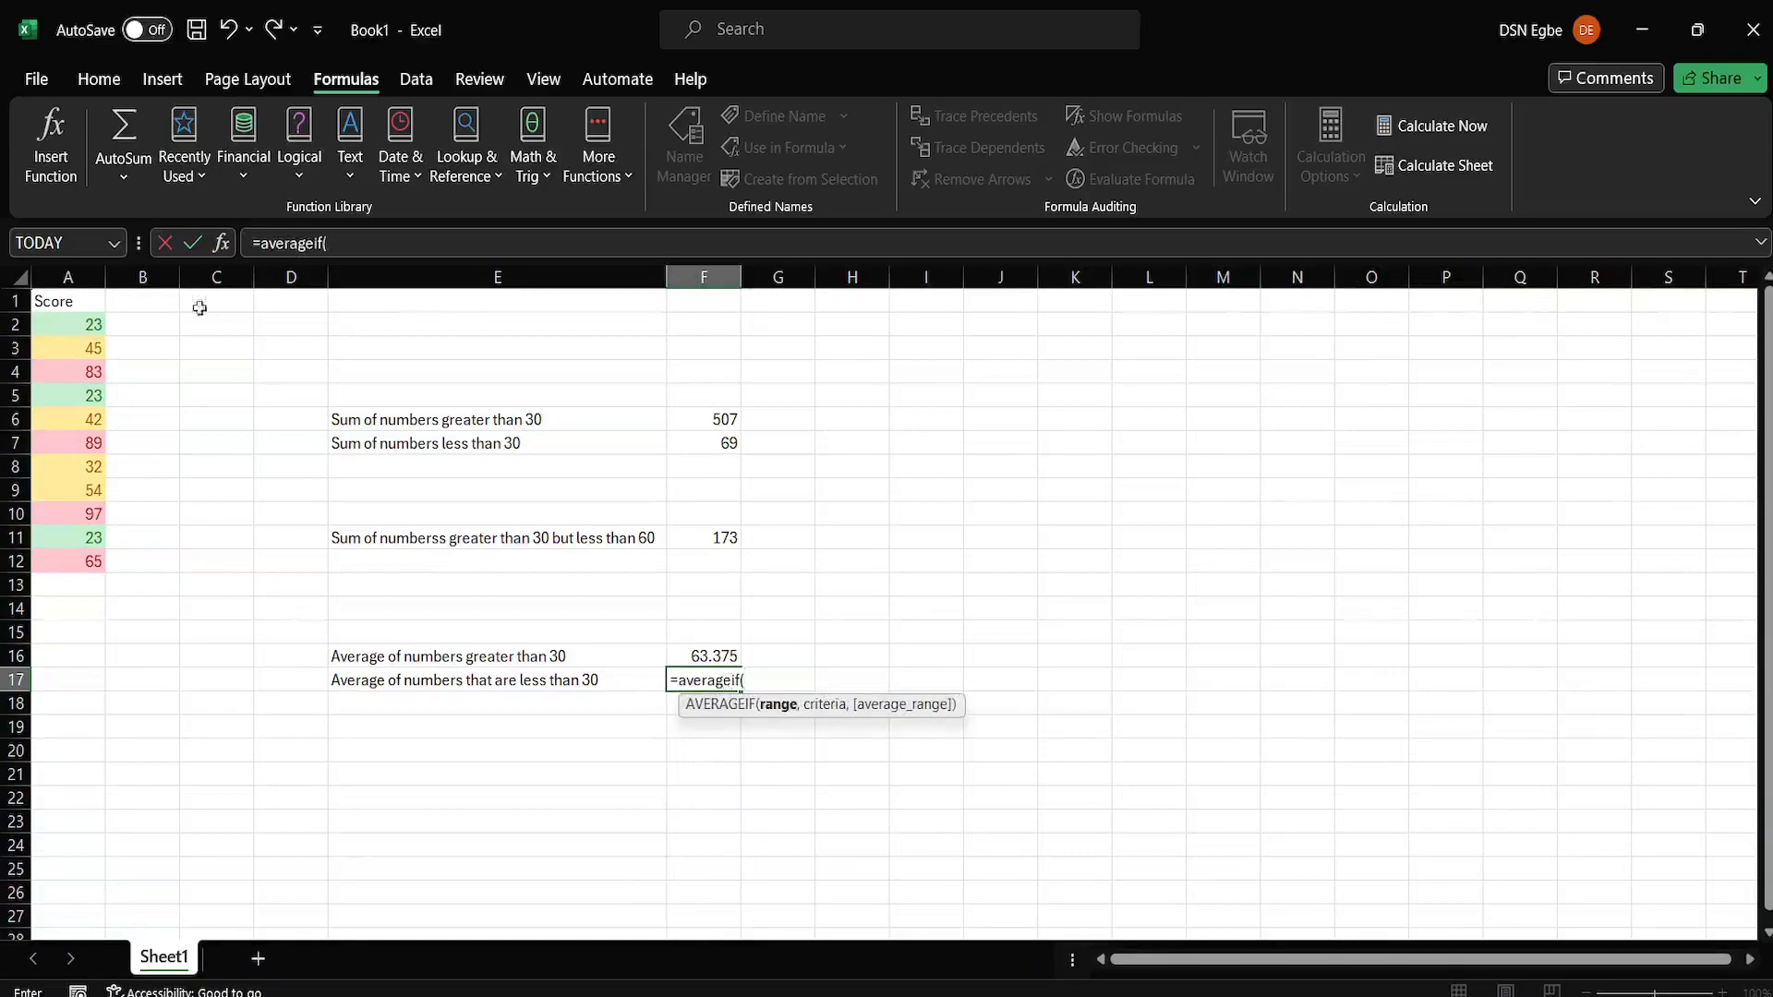
left_click_drag(72, 325, 71, 560)
type(",")
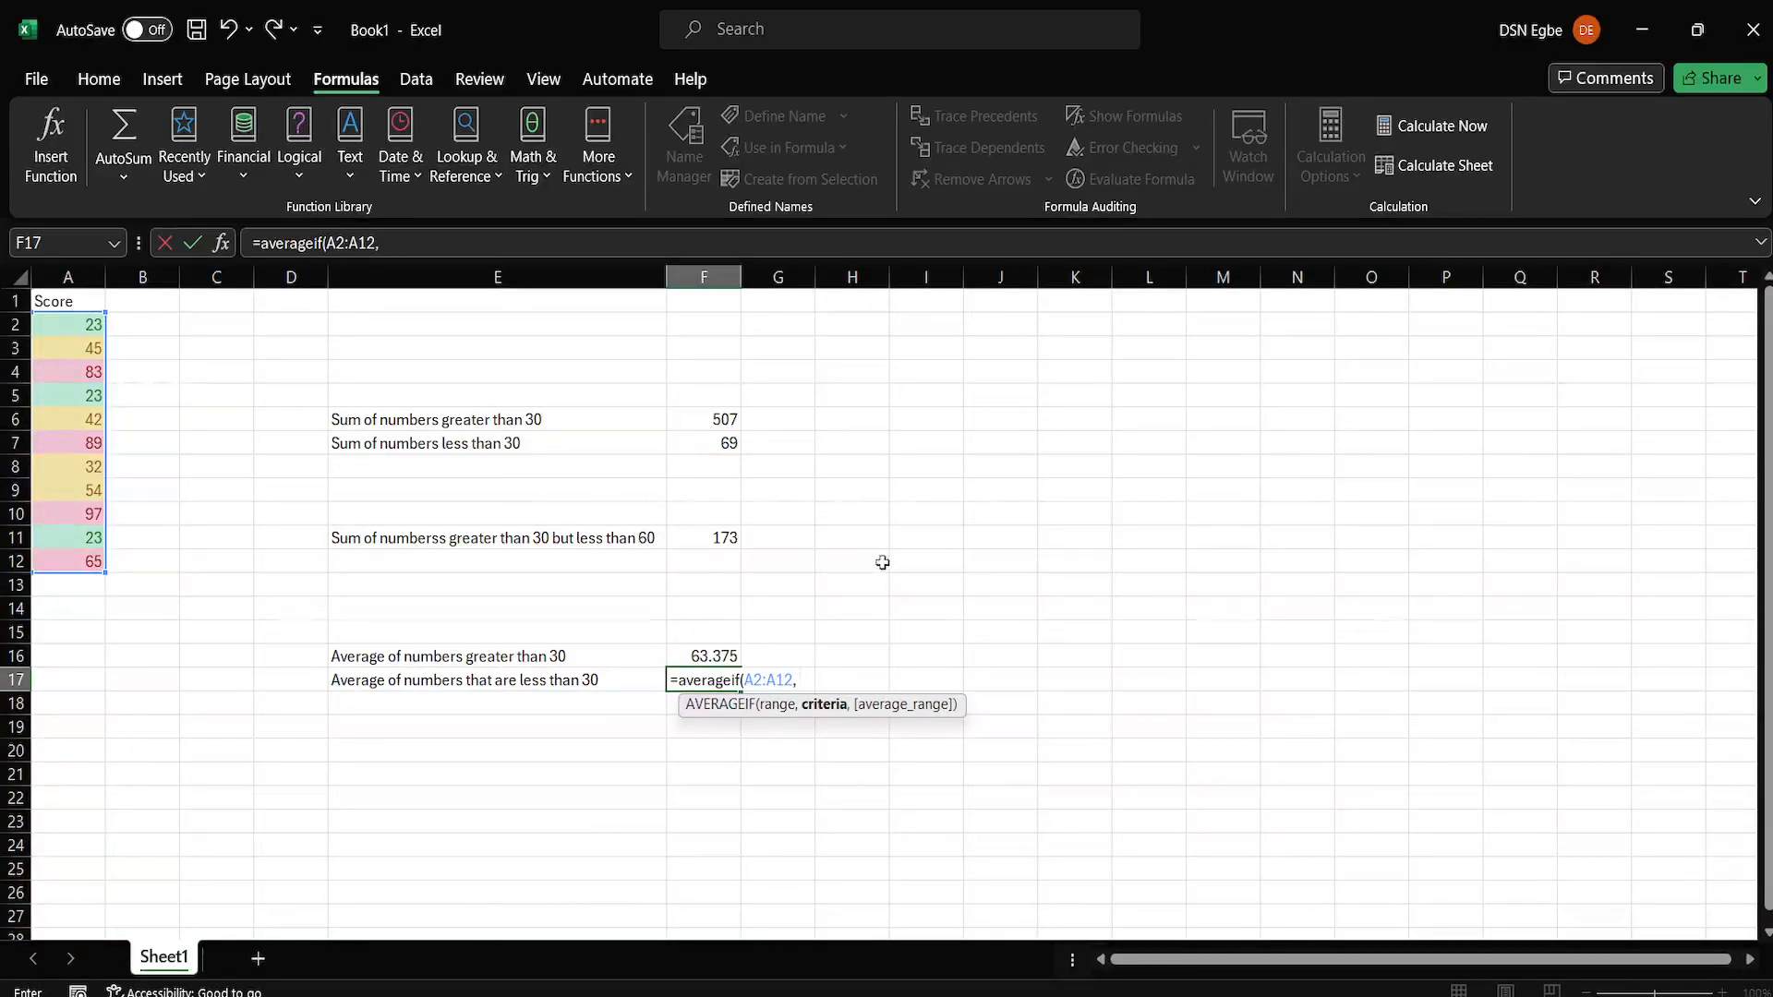
type("\"<30")
key("Return")
left_click(718, 680)
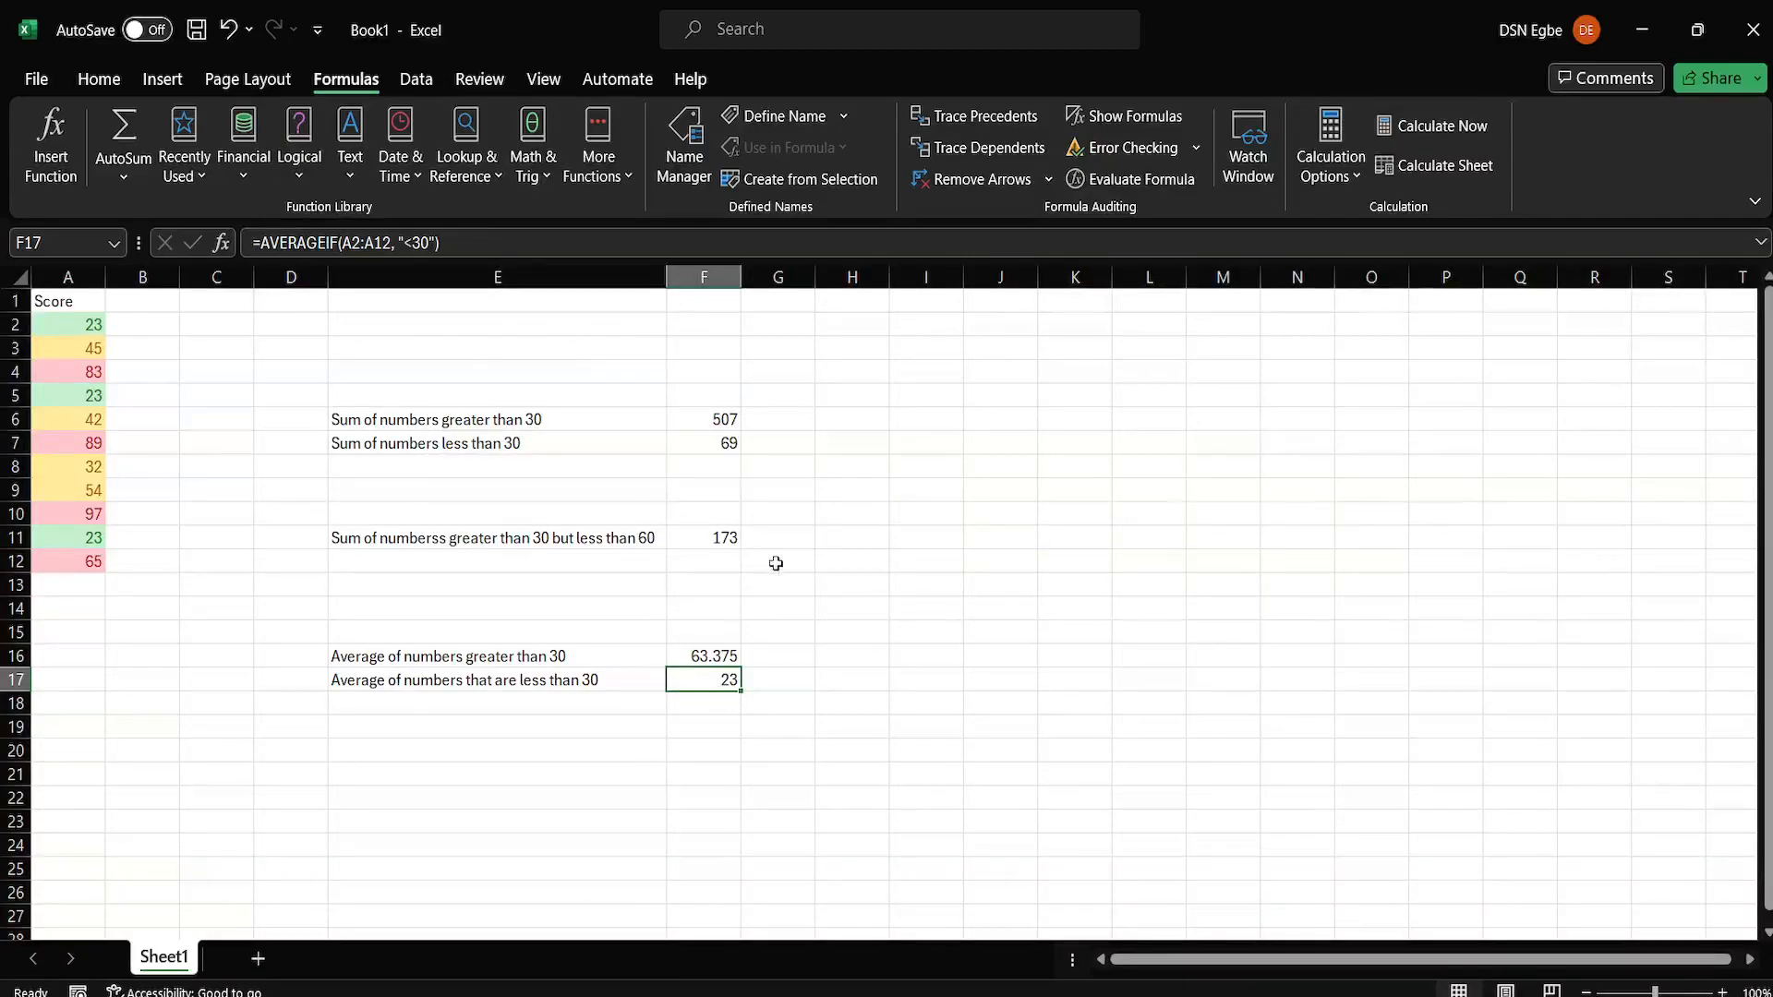
Enter the label "Average of numbers greater than 30 but less than 60" in cell E18.
left_click(360, 713)
type("Averar")
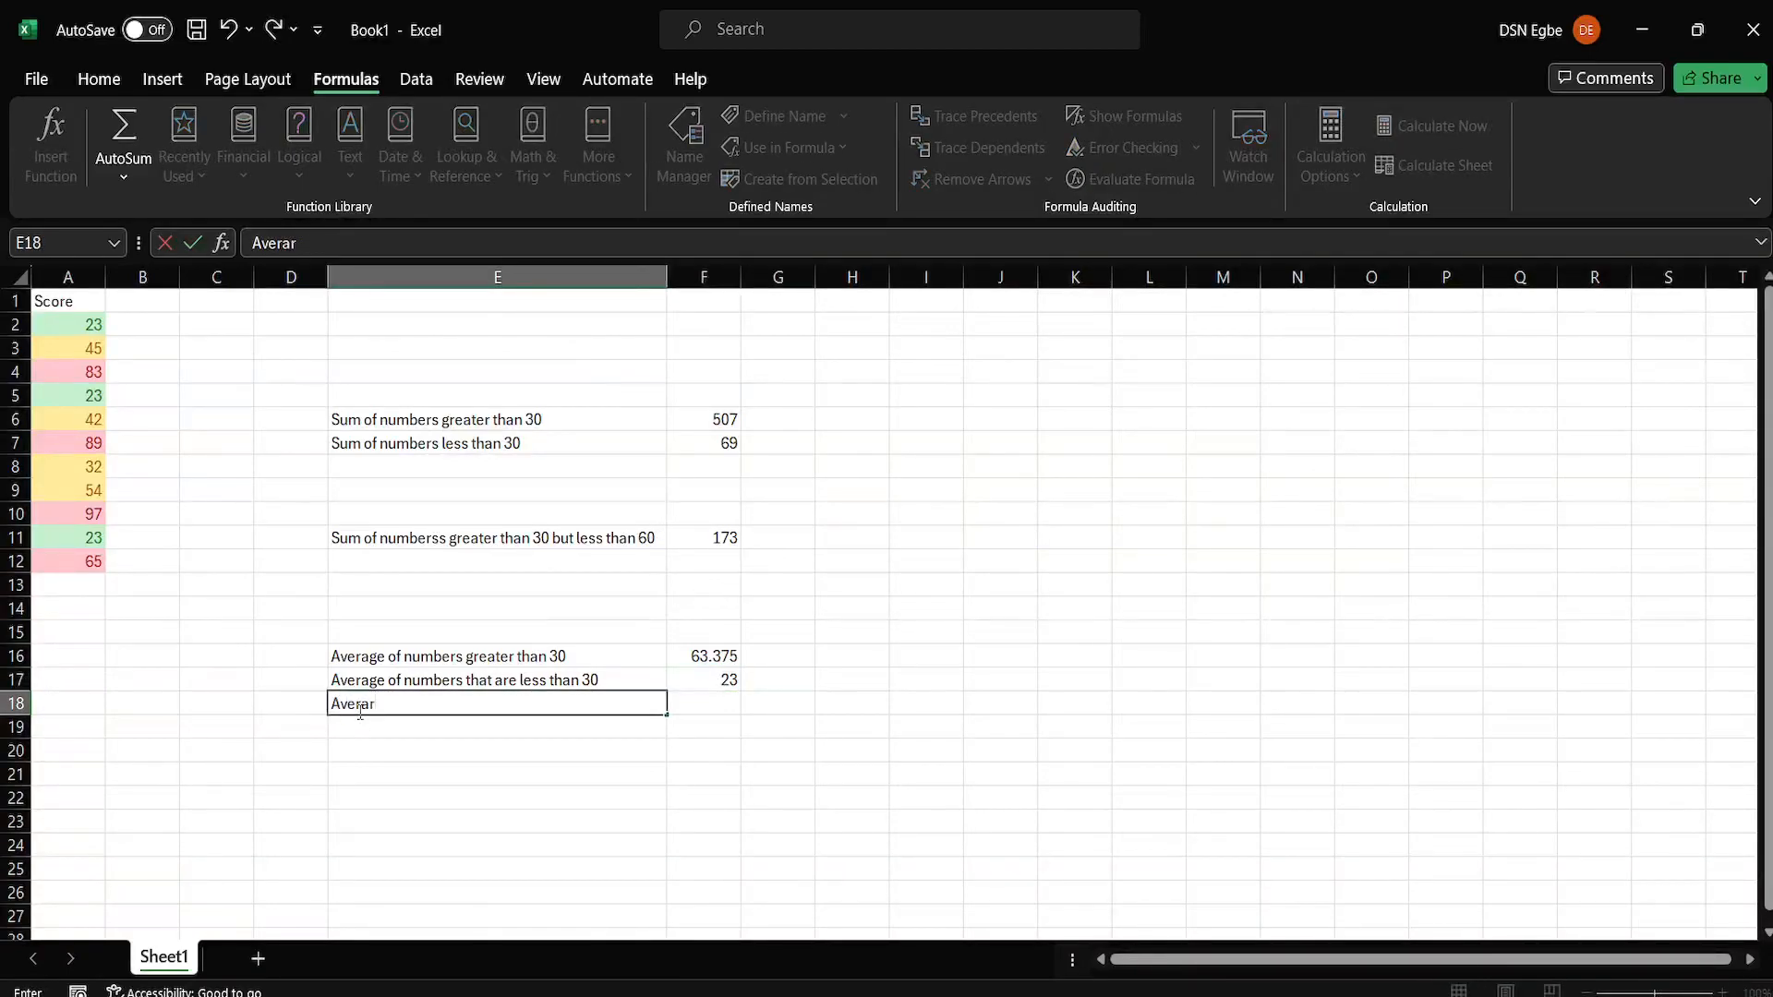
key("BackSpace")
type("ge of numbers gre")
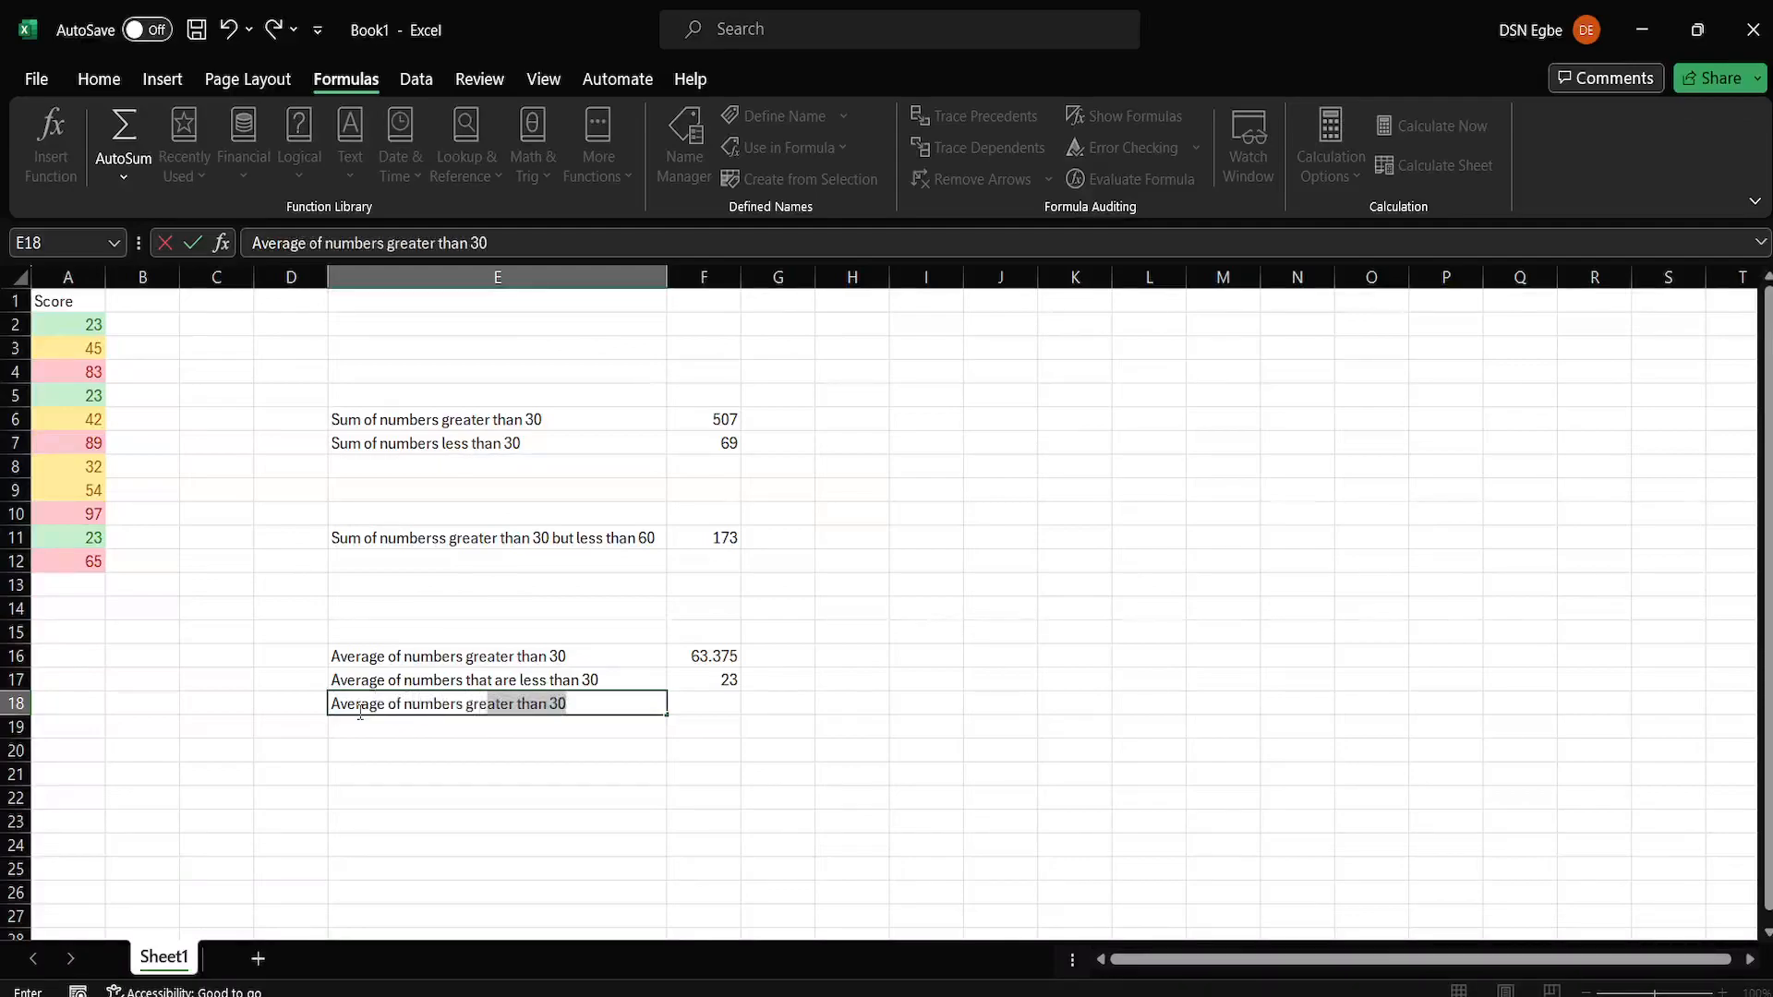
type("ater than ")
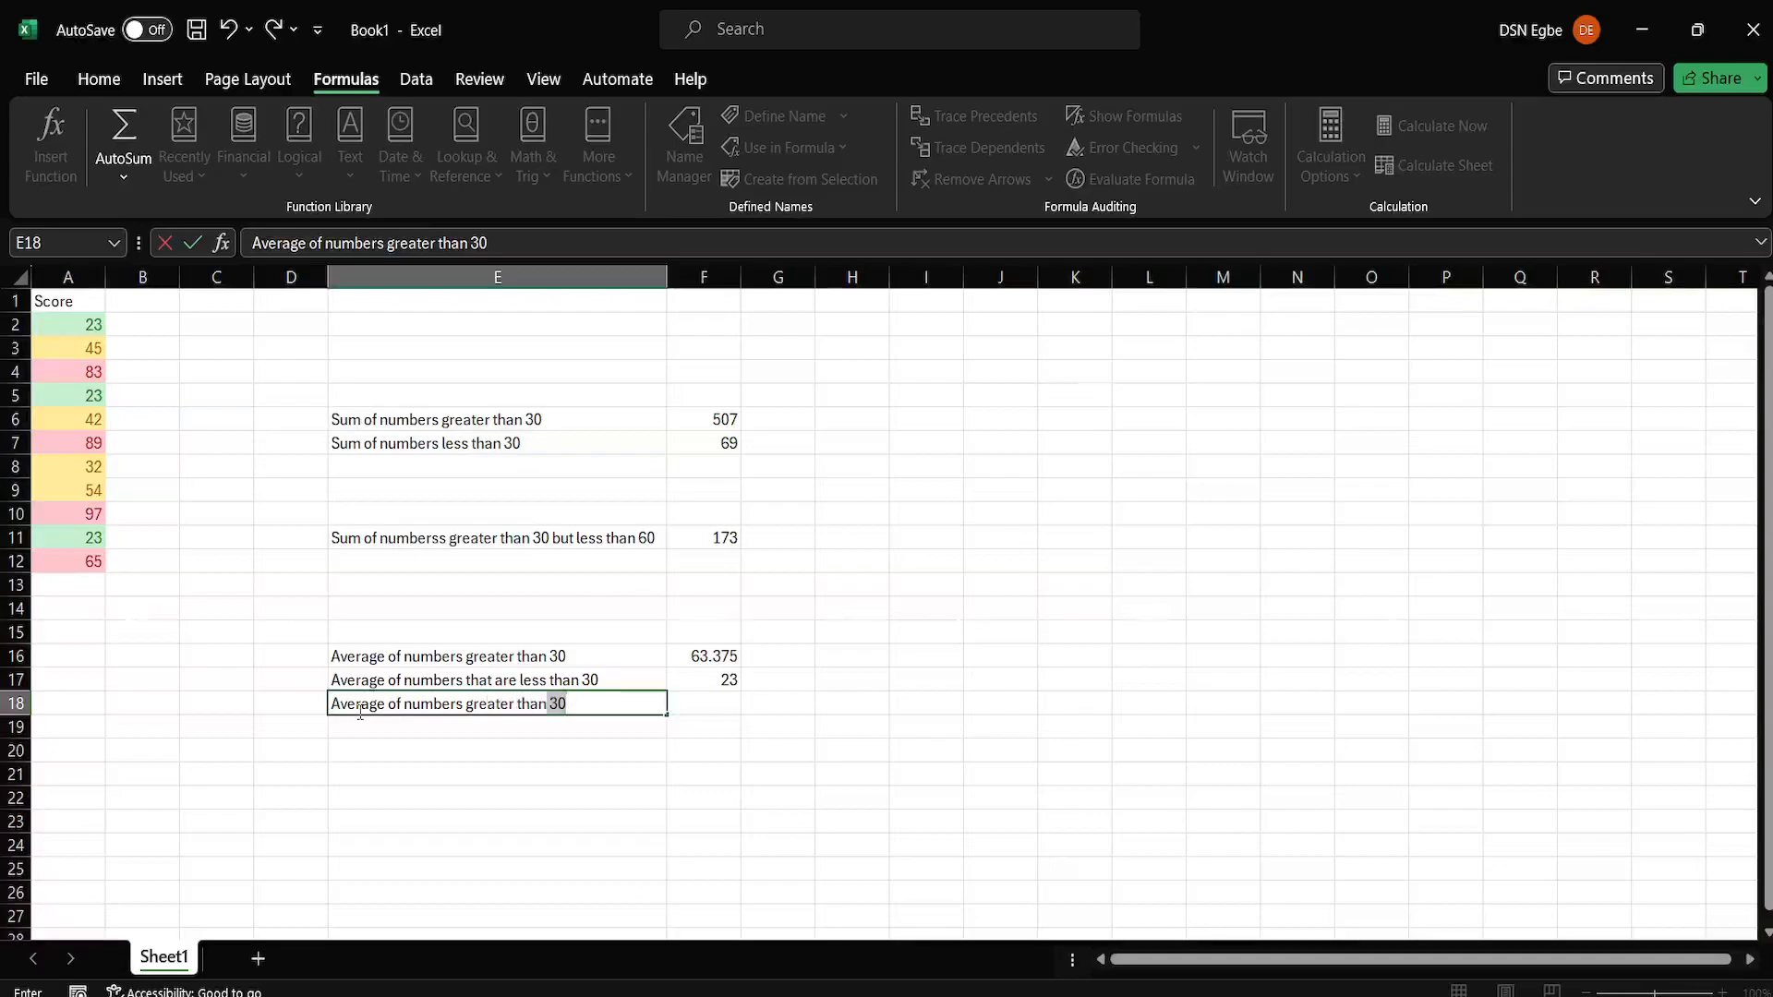
type("30 but less than 60")
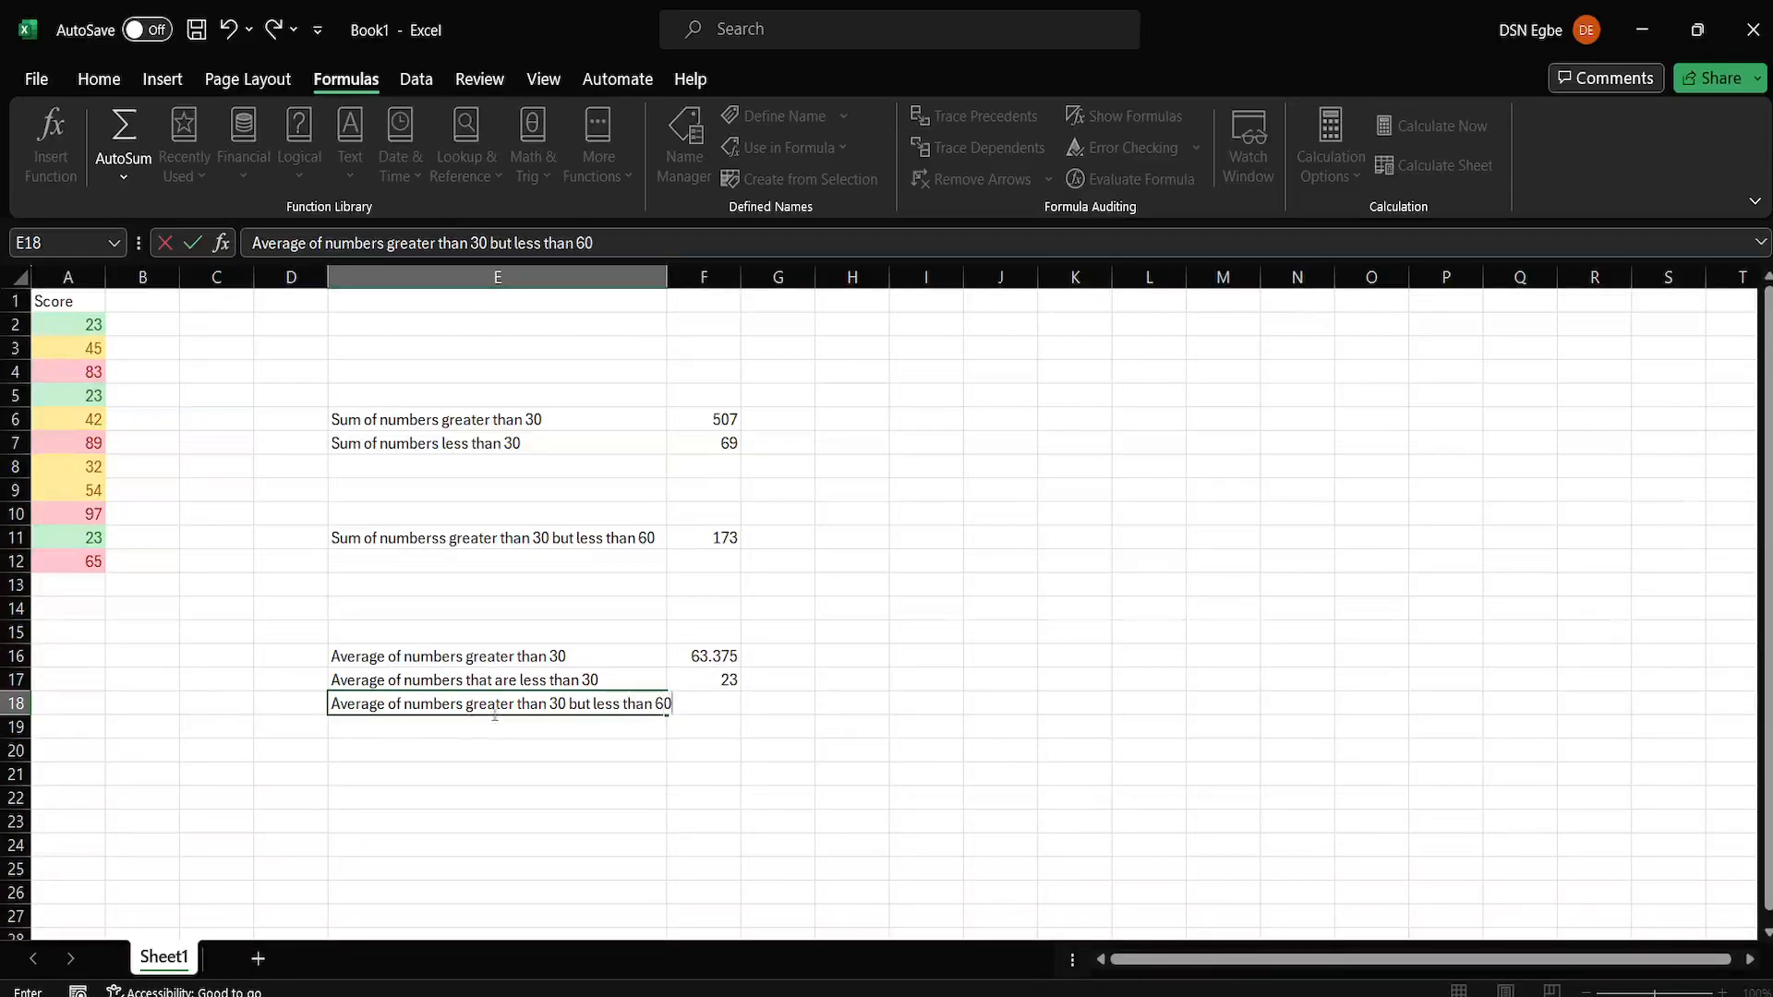
Begin an AVERAGEIFS formula in cell F18 with A2:A12 as average range and first criteria range, and ">30" as the first criterion.
left_click_drag(764, 702, 708, 705)
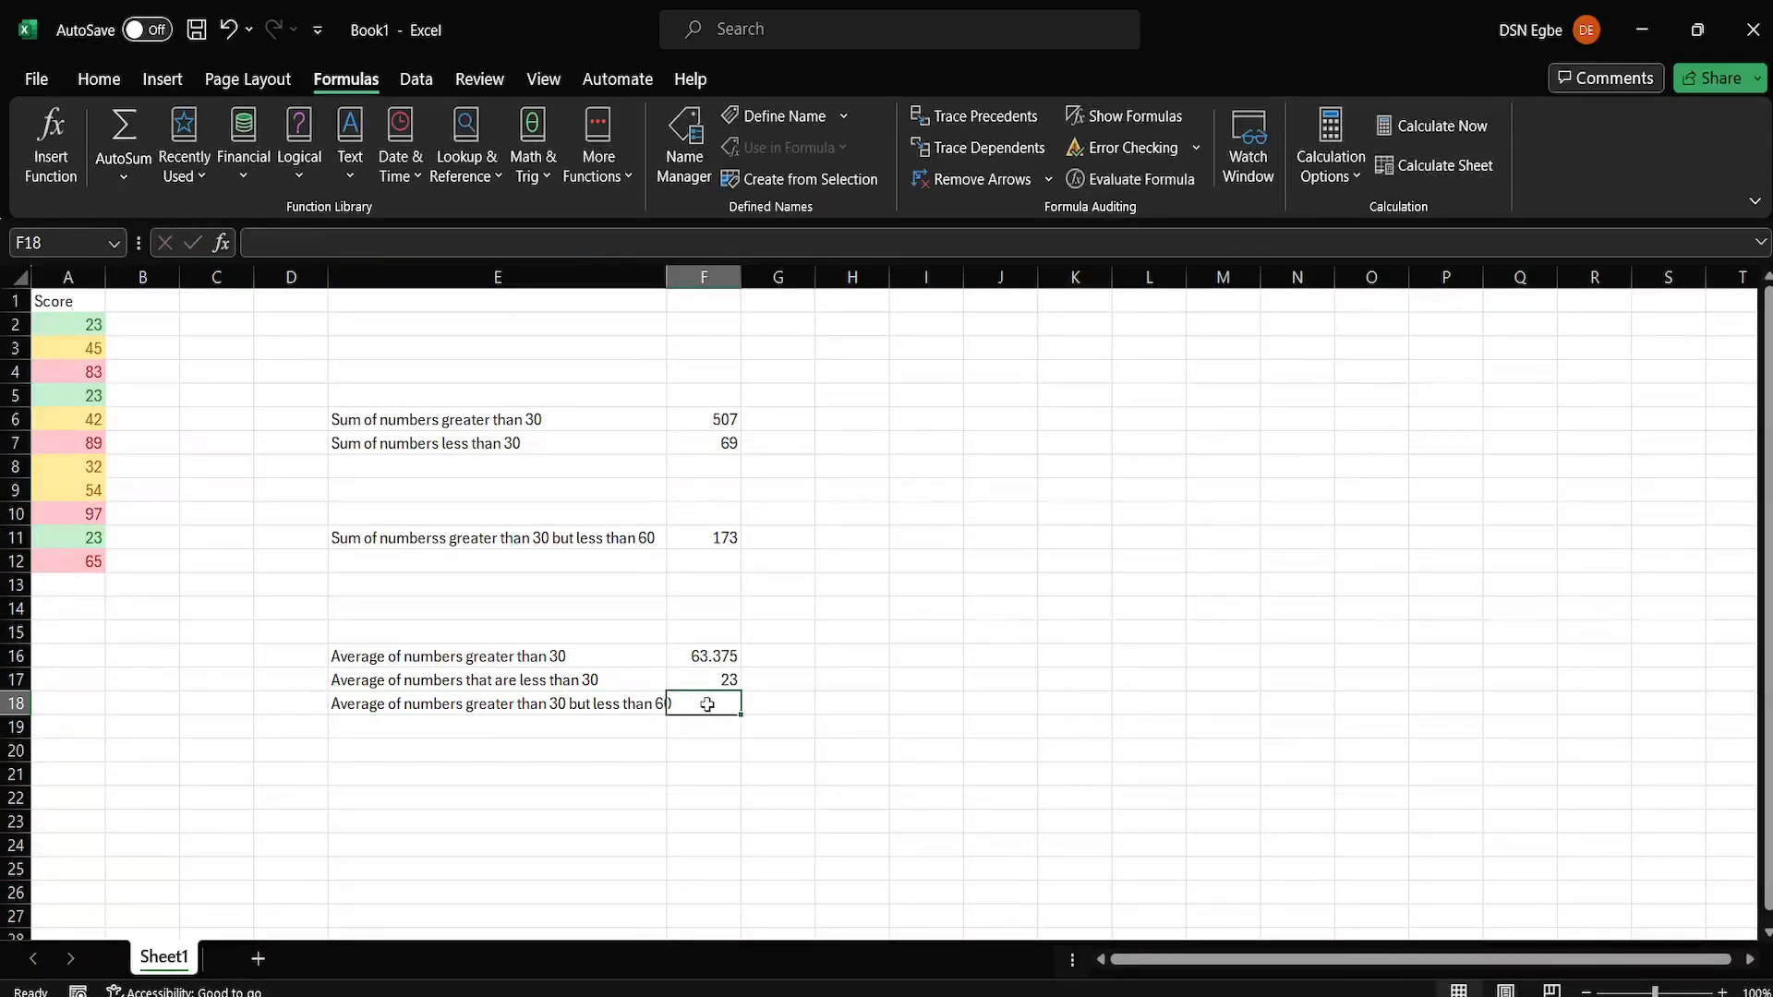
type("=averag")
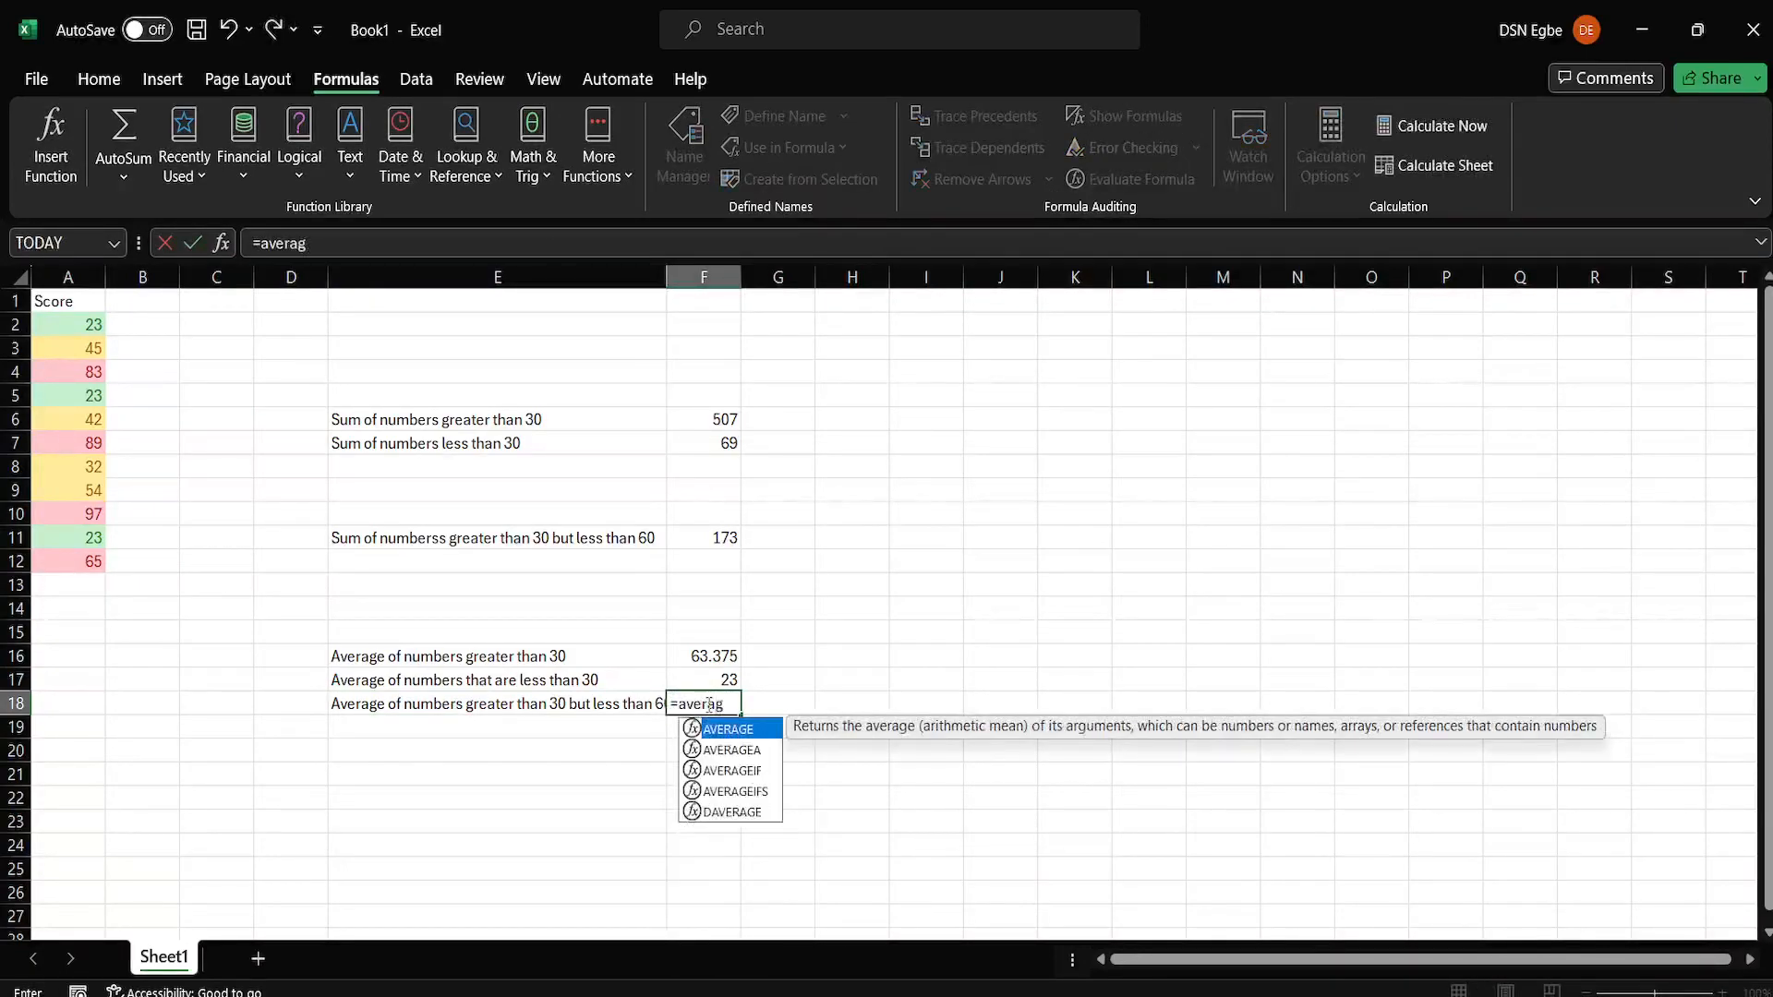
type("eifs")
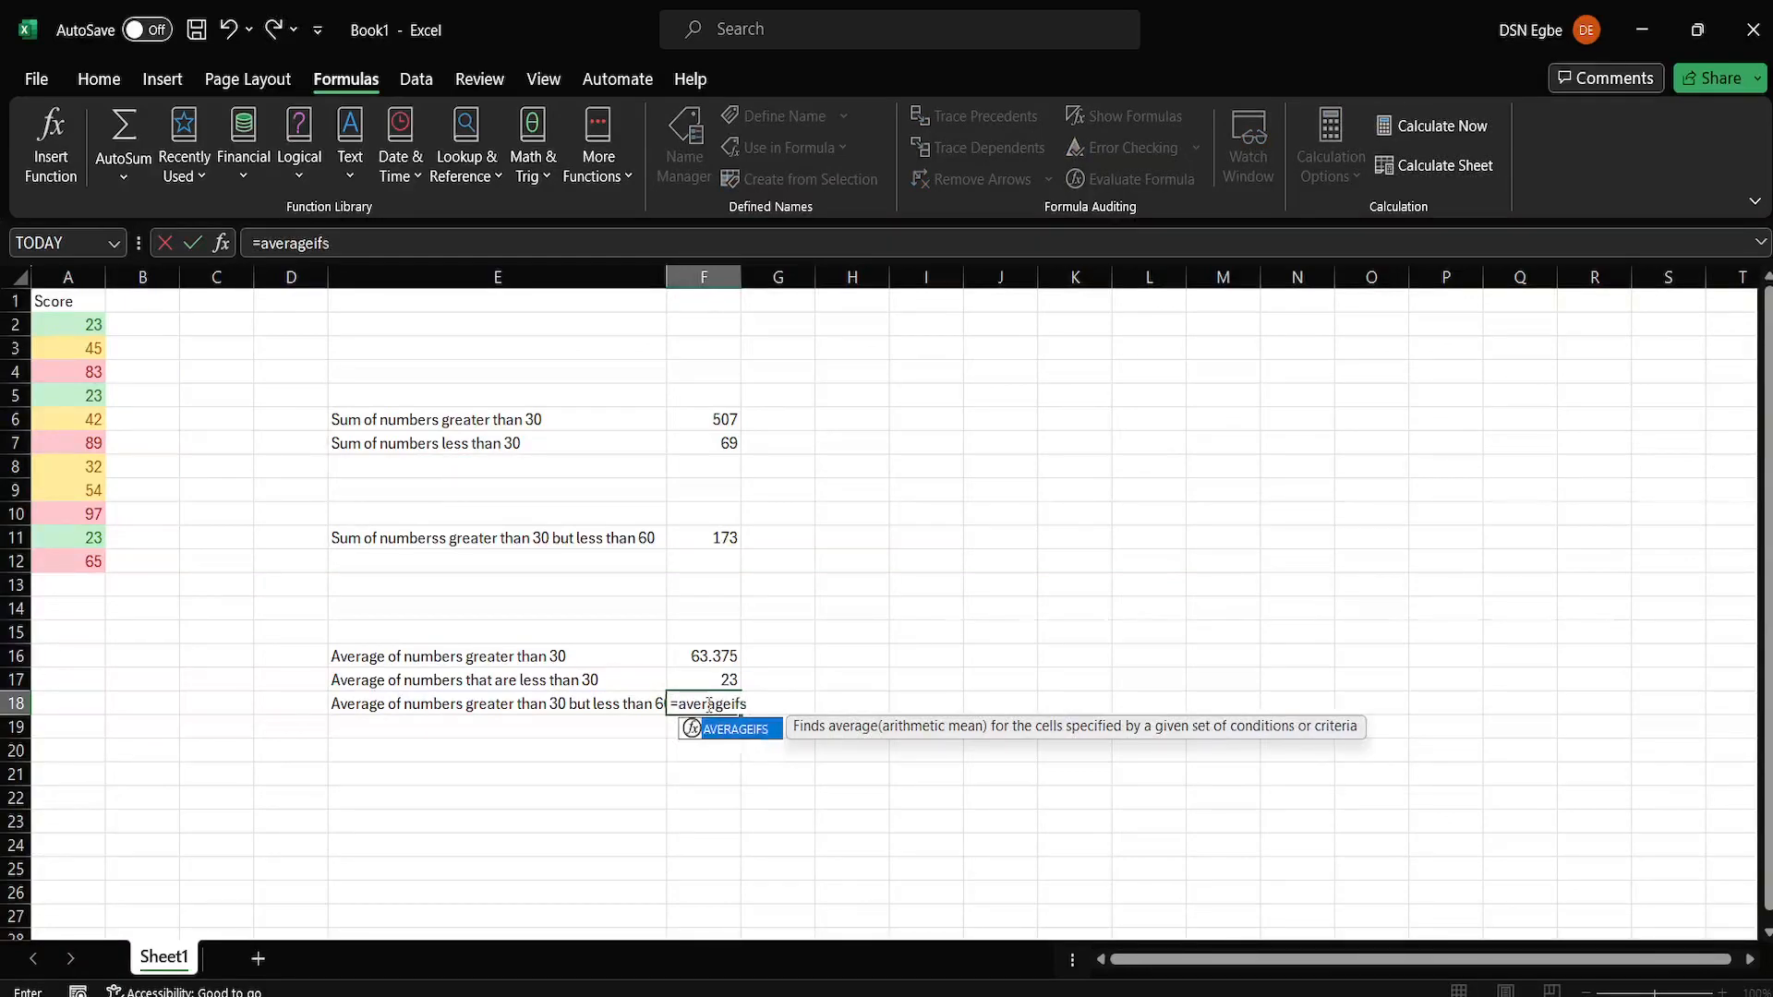
type("(")
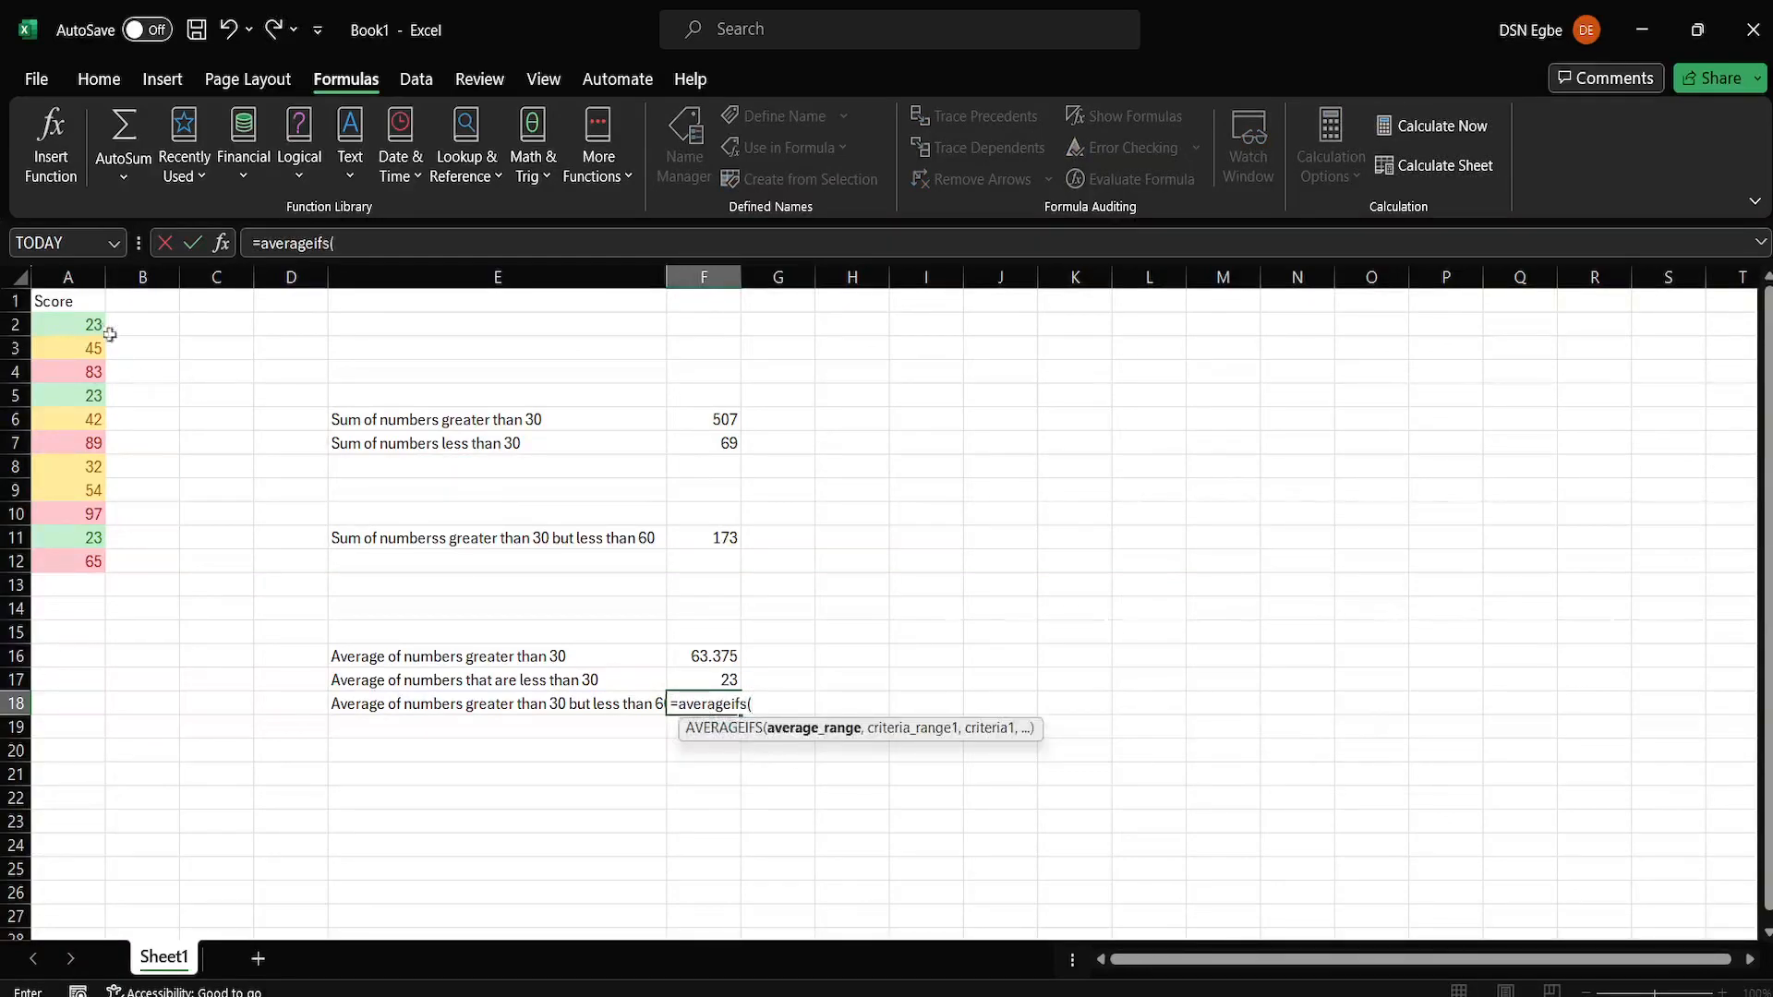
left_click_drag(88, 323, 89, 560)
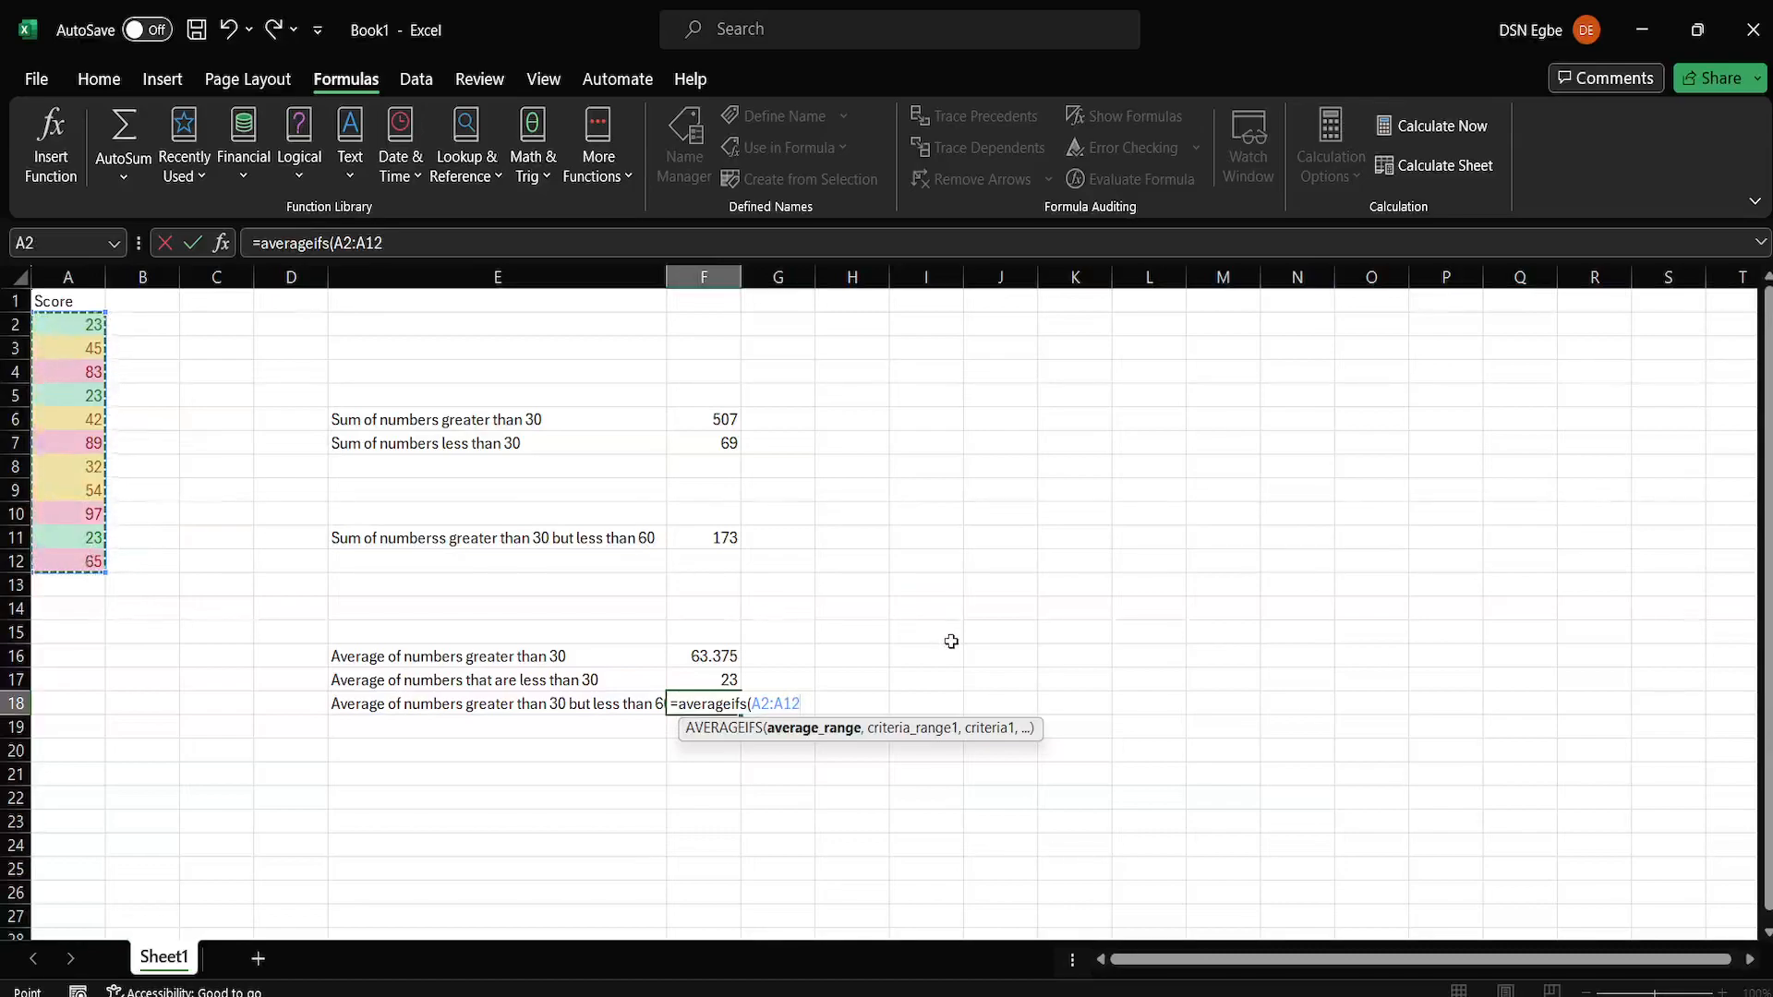
type(",")
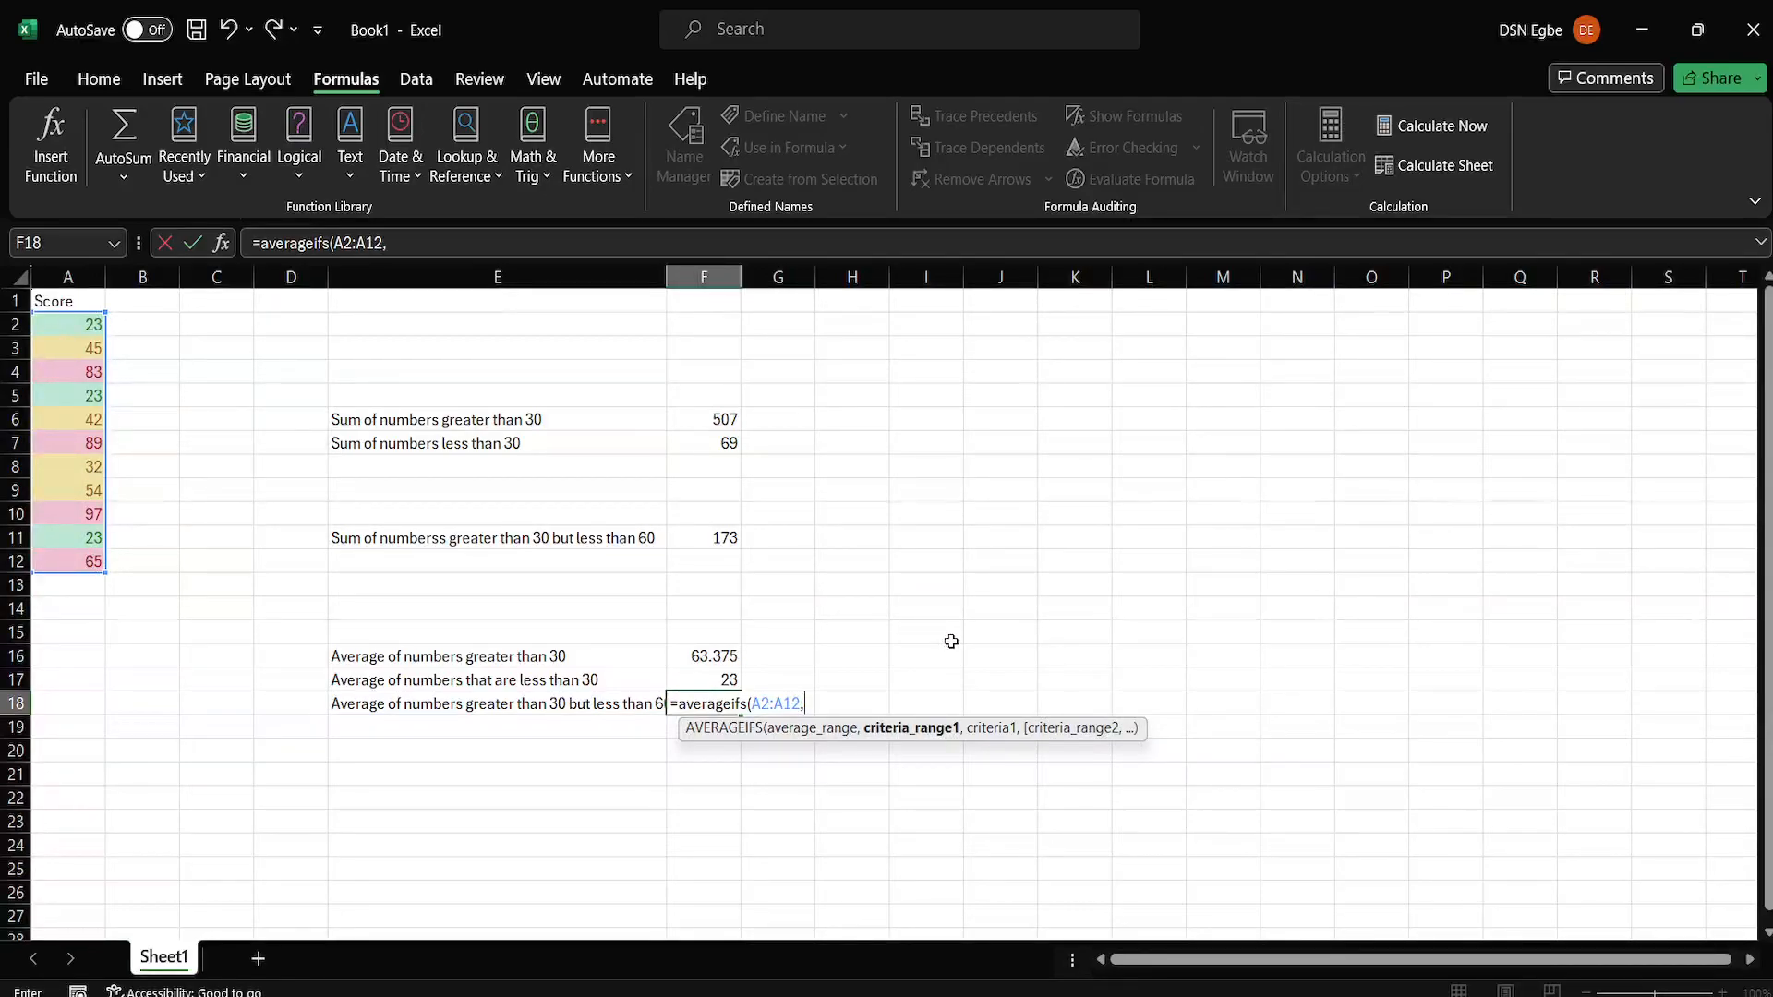
left_click_drag(56, 325, 55, 561)
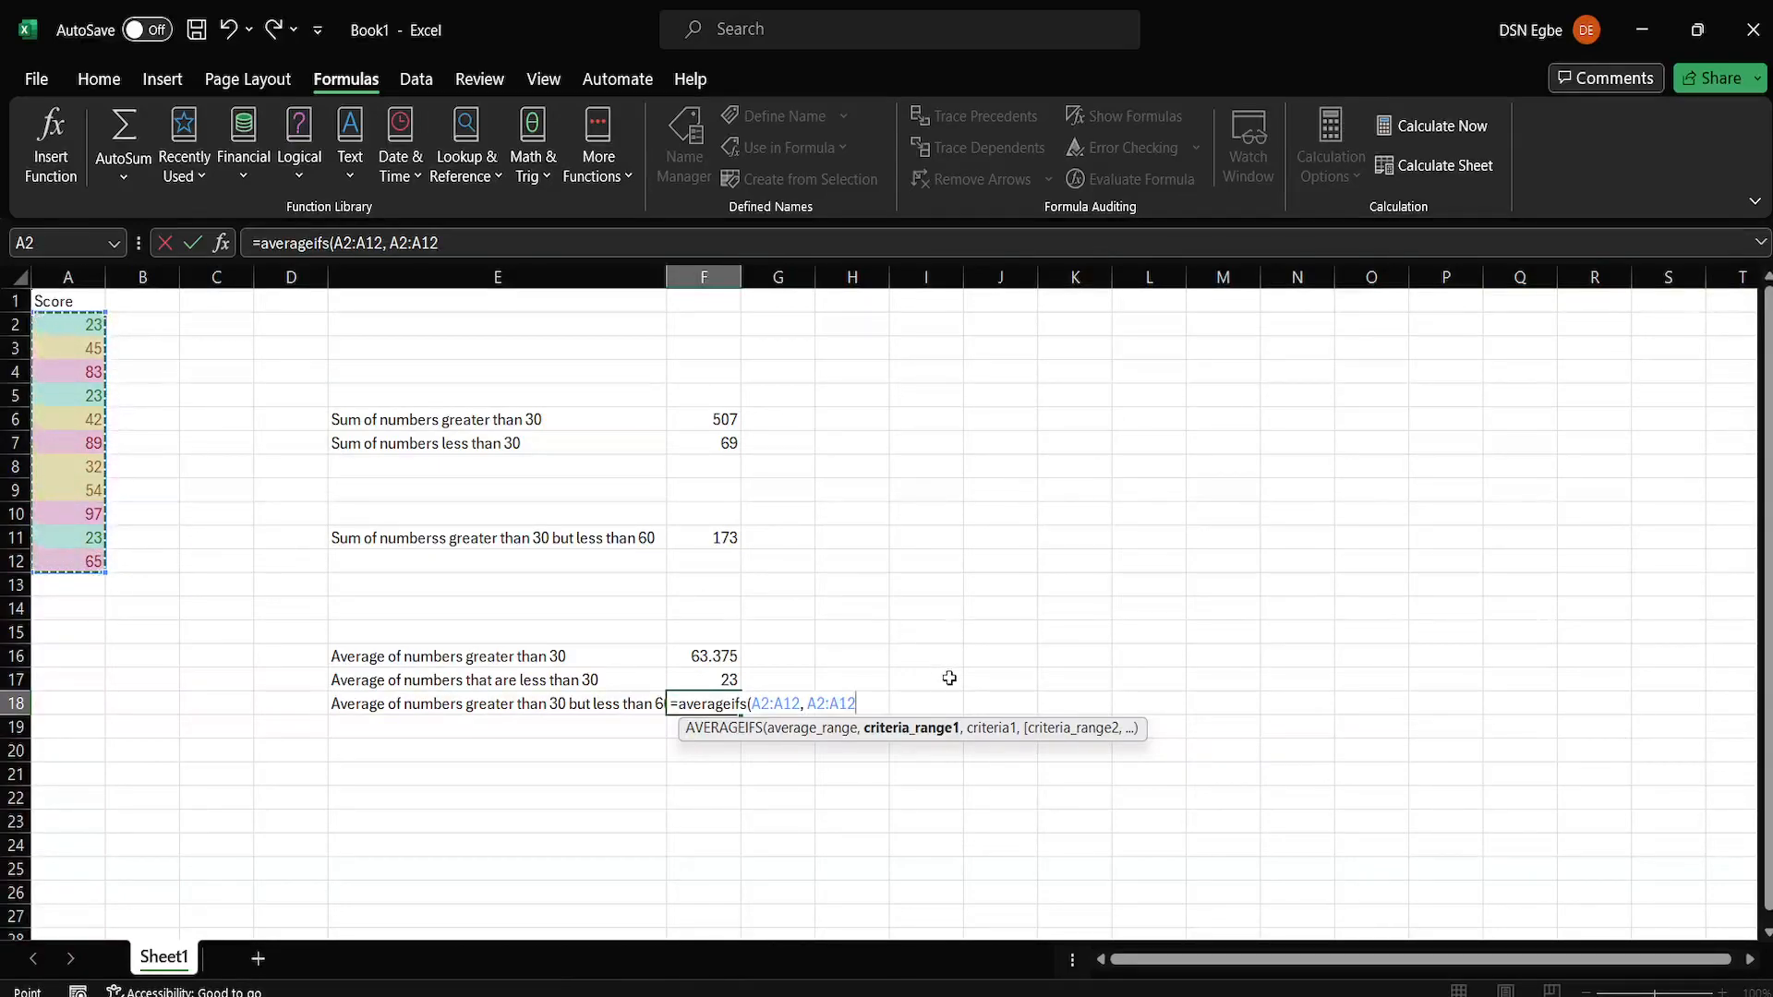
type(", \">30")
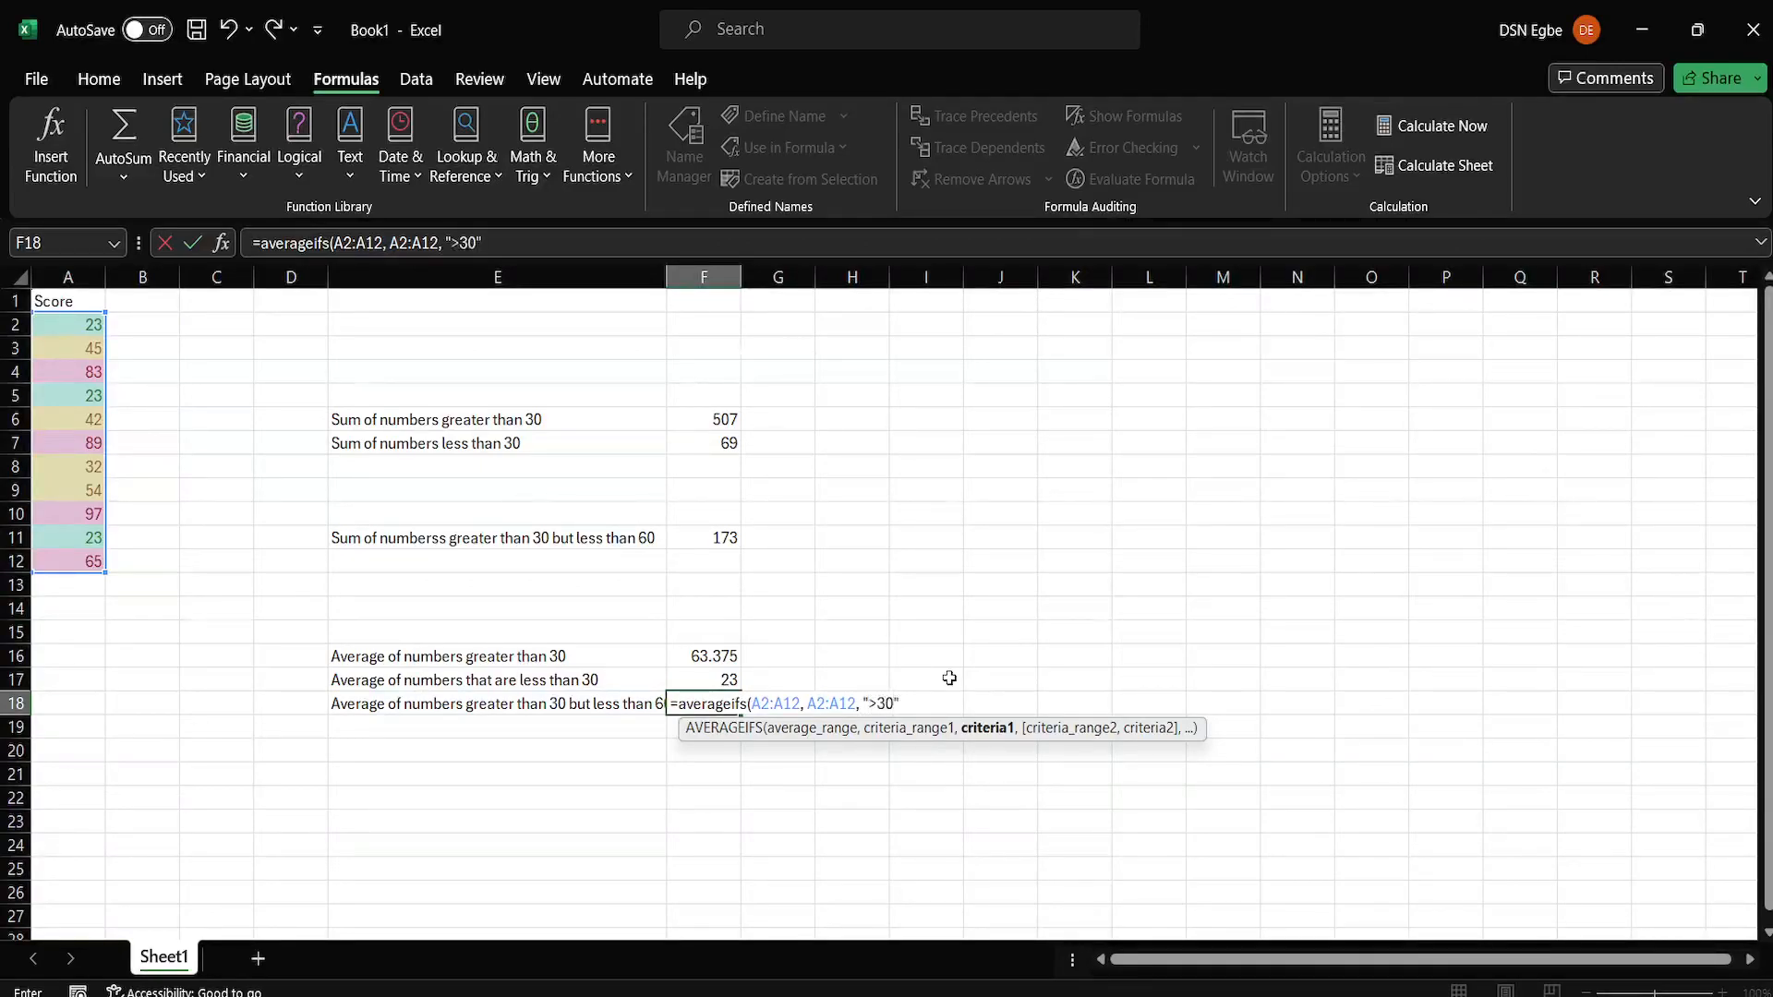
Complete the AVERAGEIFS formula in F18 with A2:A12 as the second criteria range and "<60" as the second criterion.
type(",")
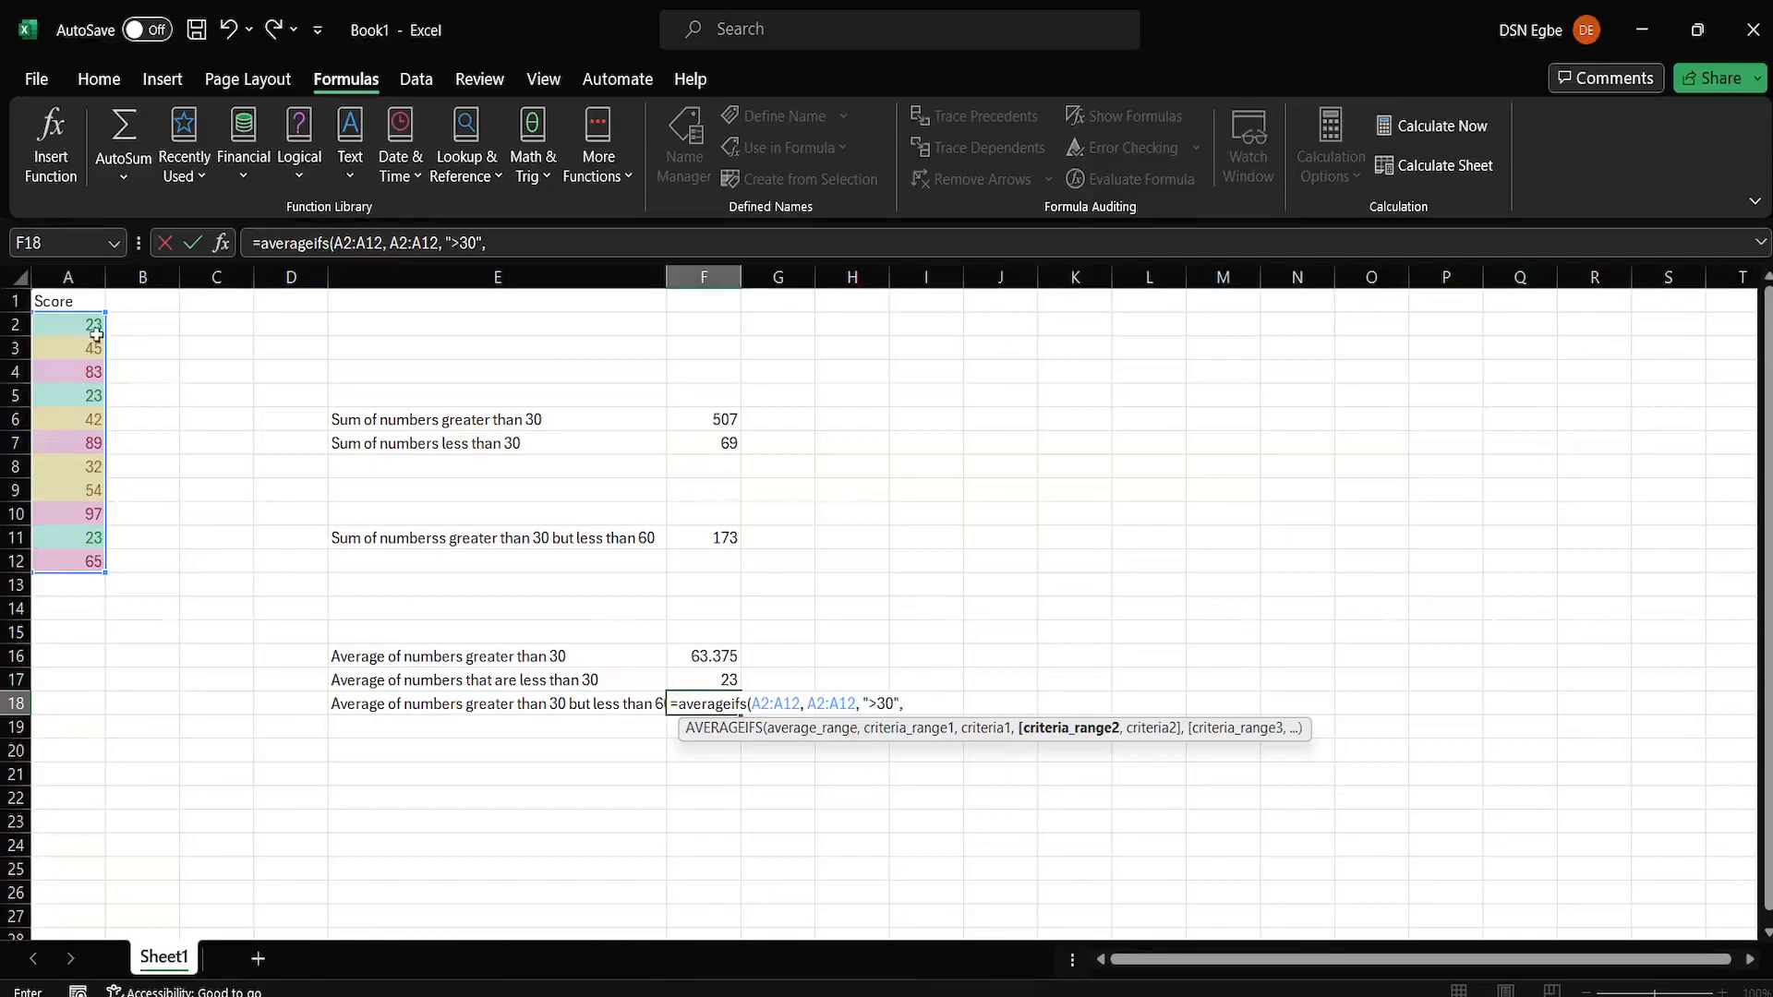
left_click_drag(81, 328, 82, 563)
type(",")
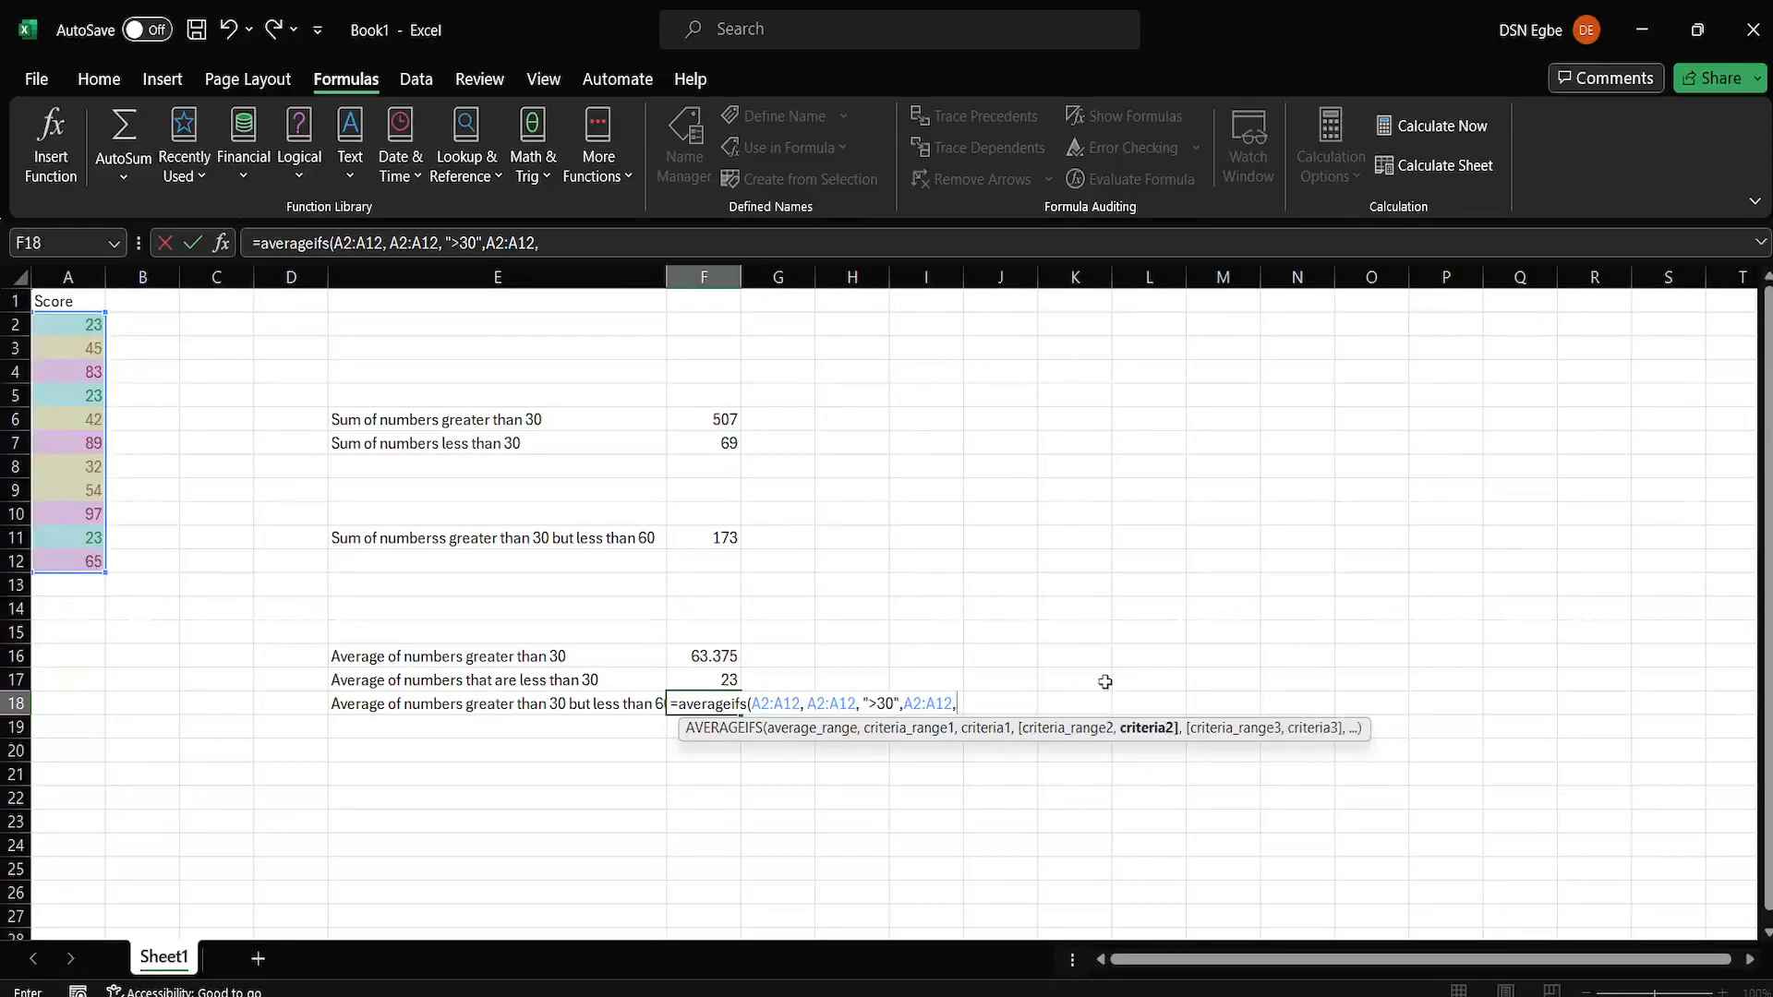
type(" \"<60\"")
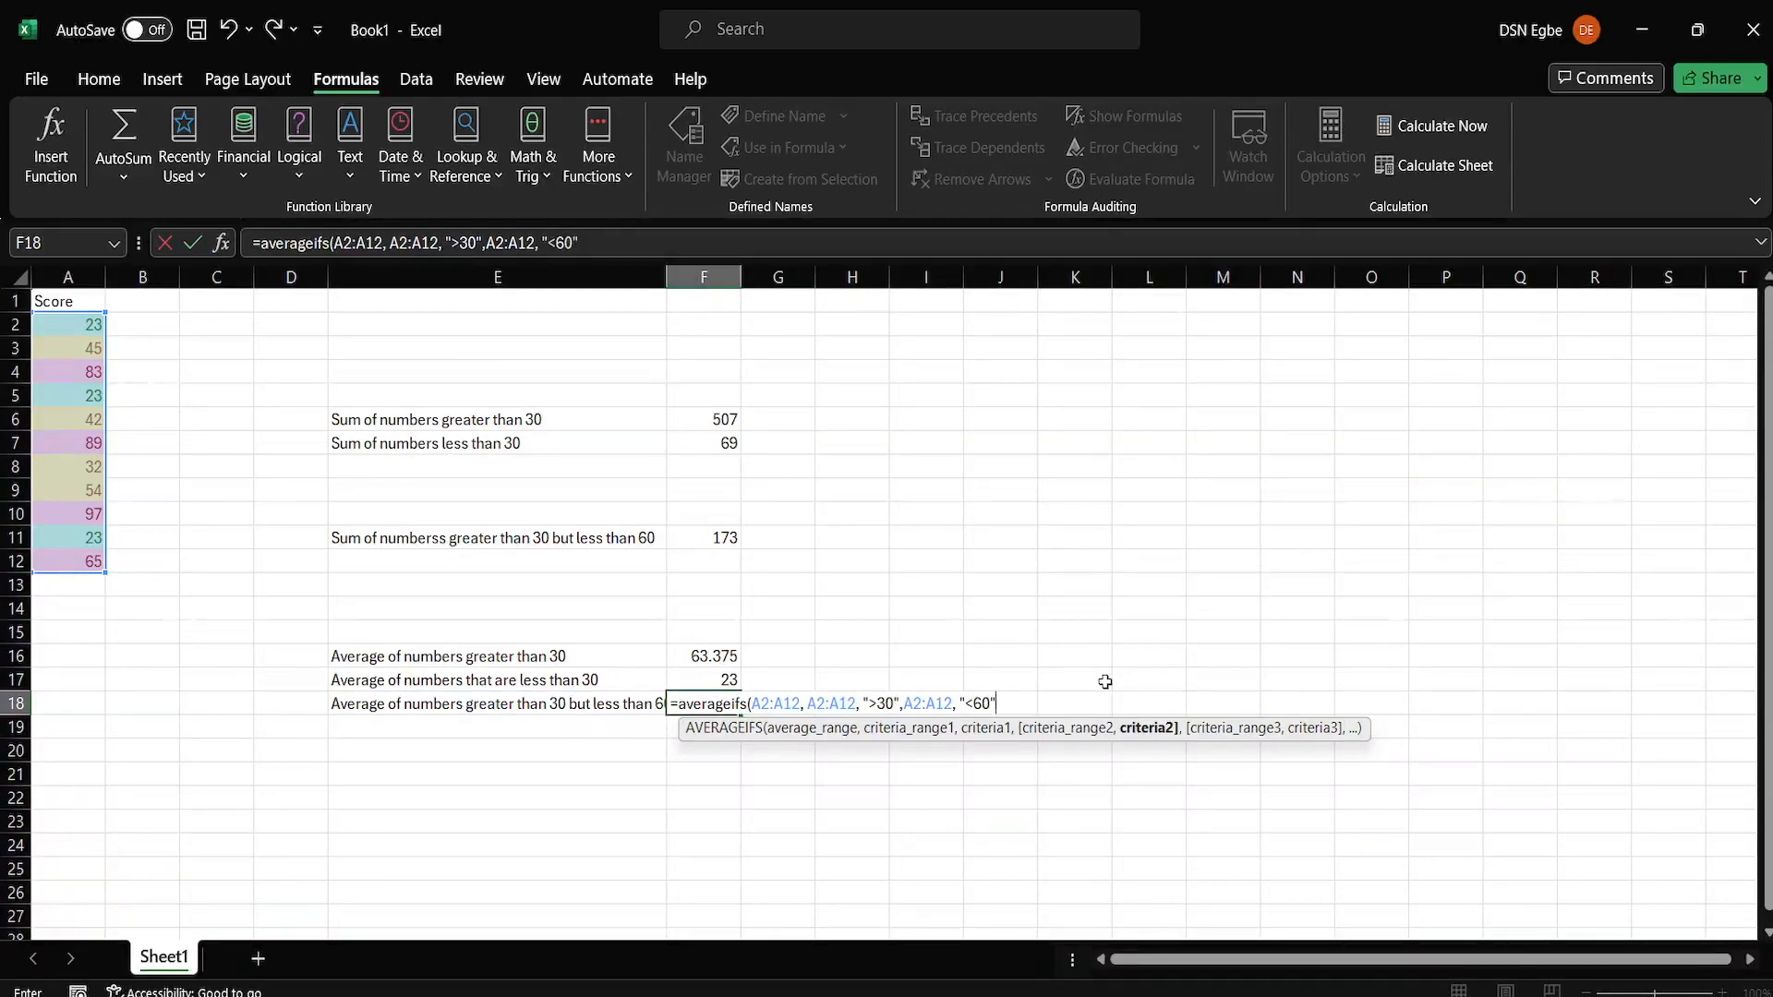
type(")")
key("Return")
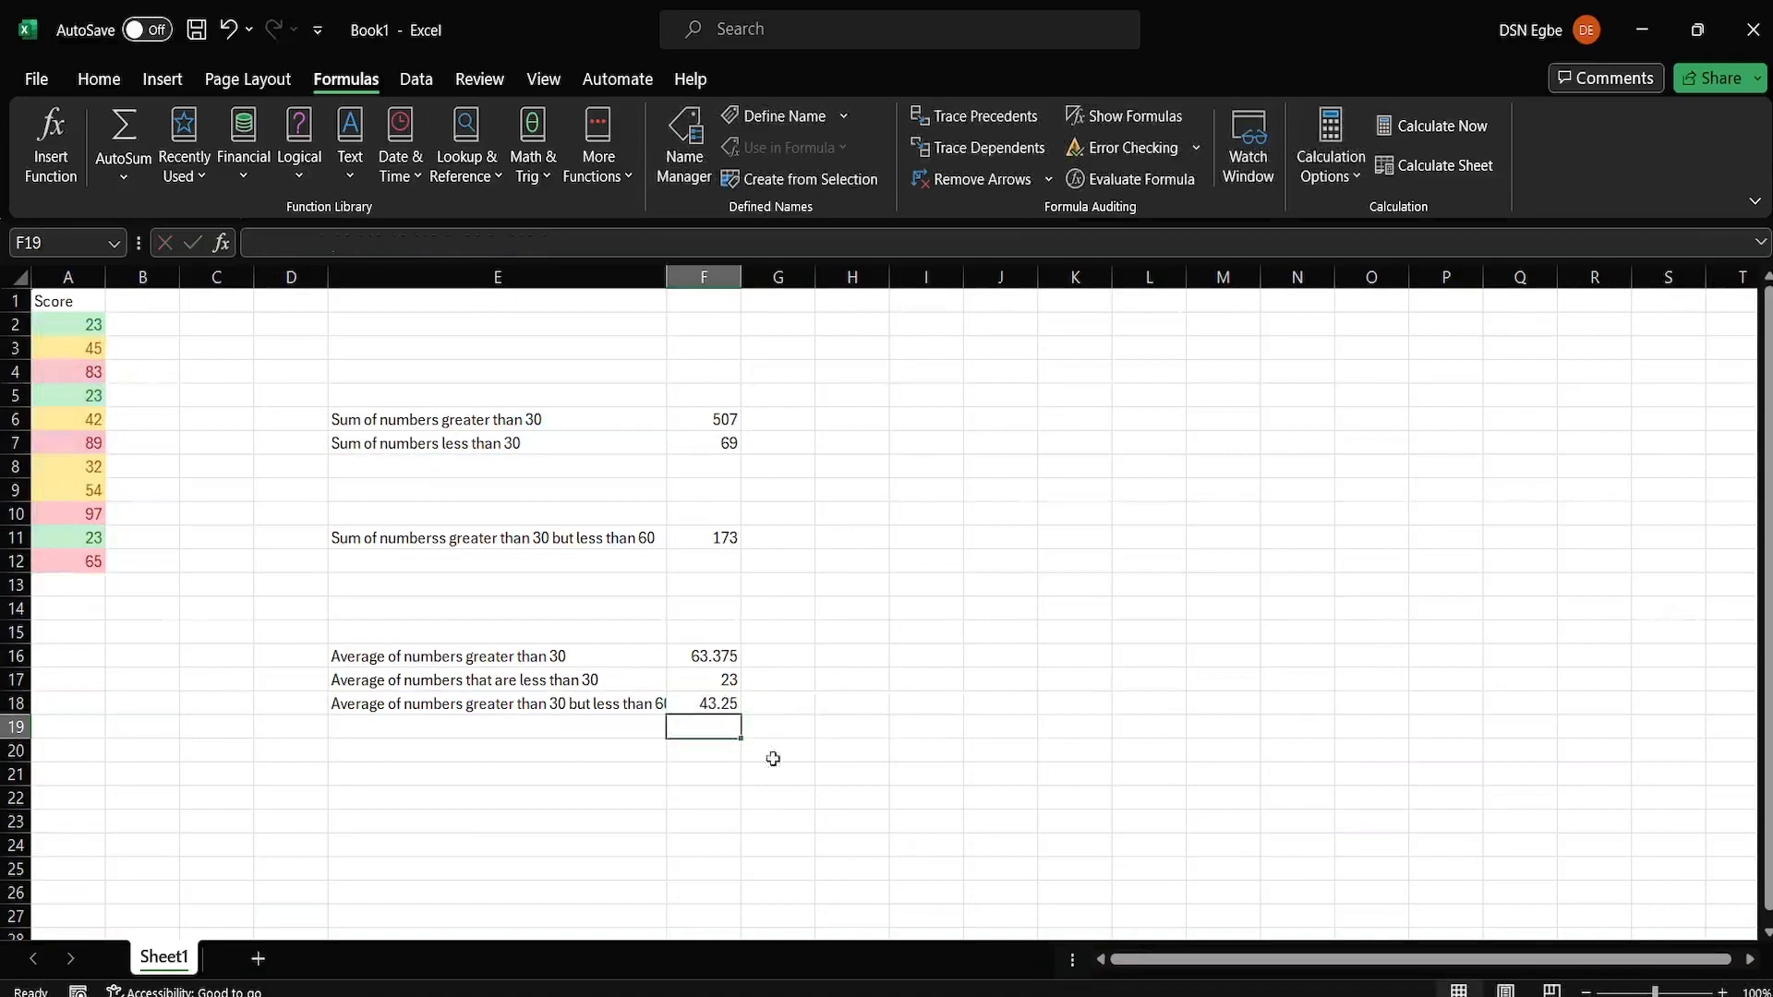
Review the ranges and criteria of the AVERAGEIFS formula in cell F18.
left_click(711, 705)
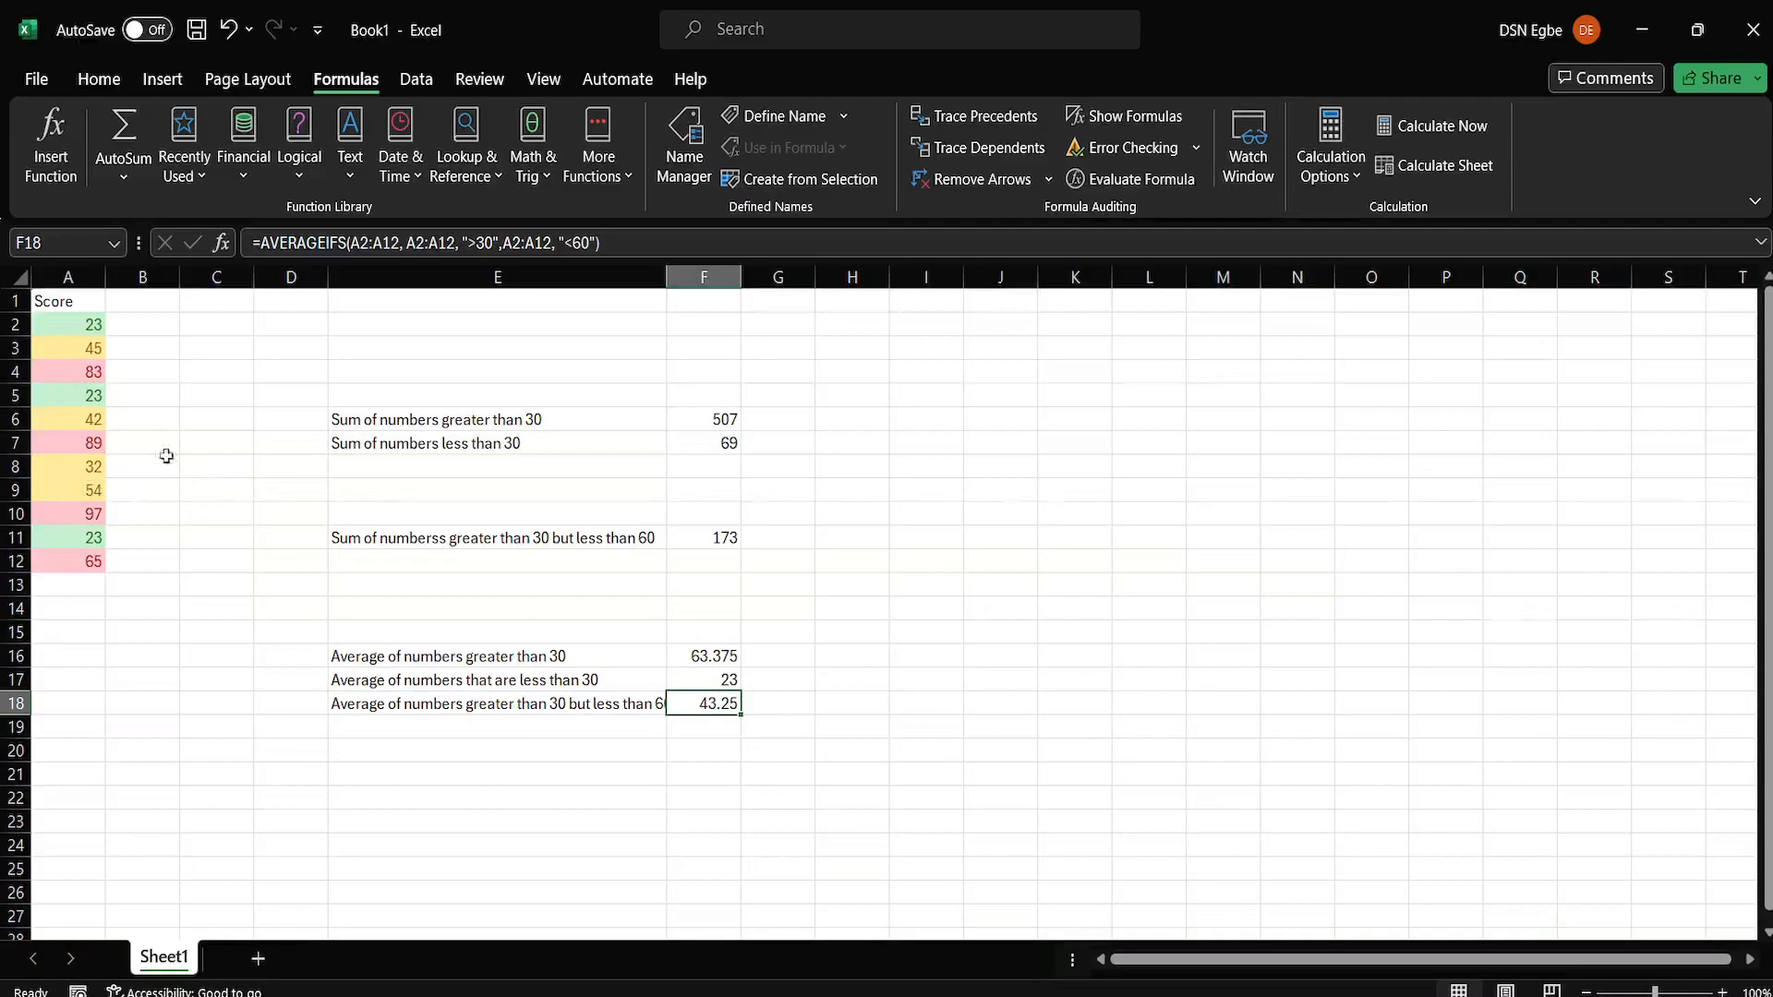
double_click(729, 703)
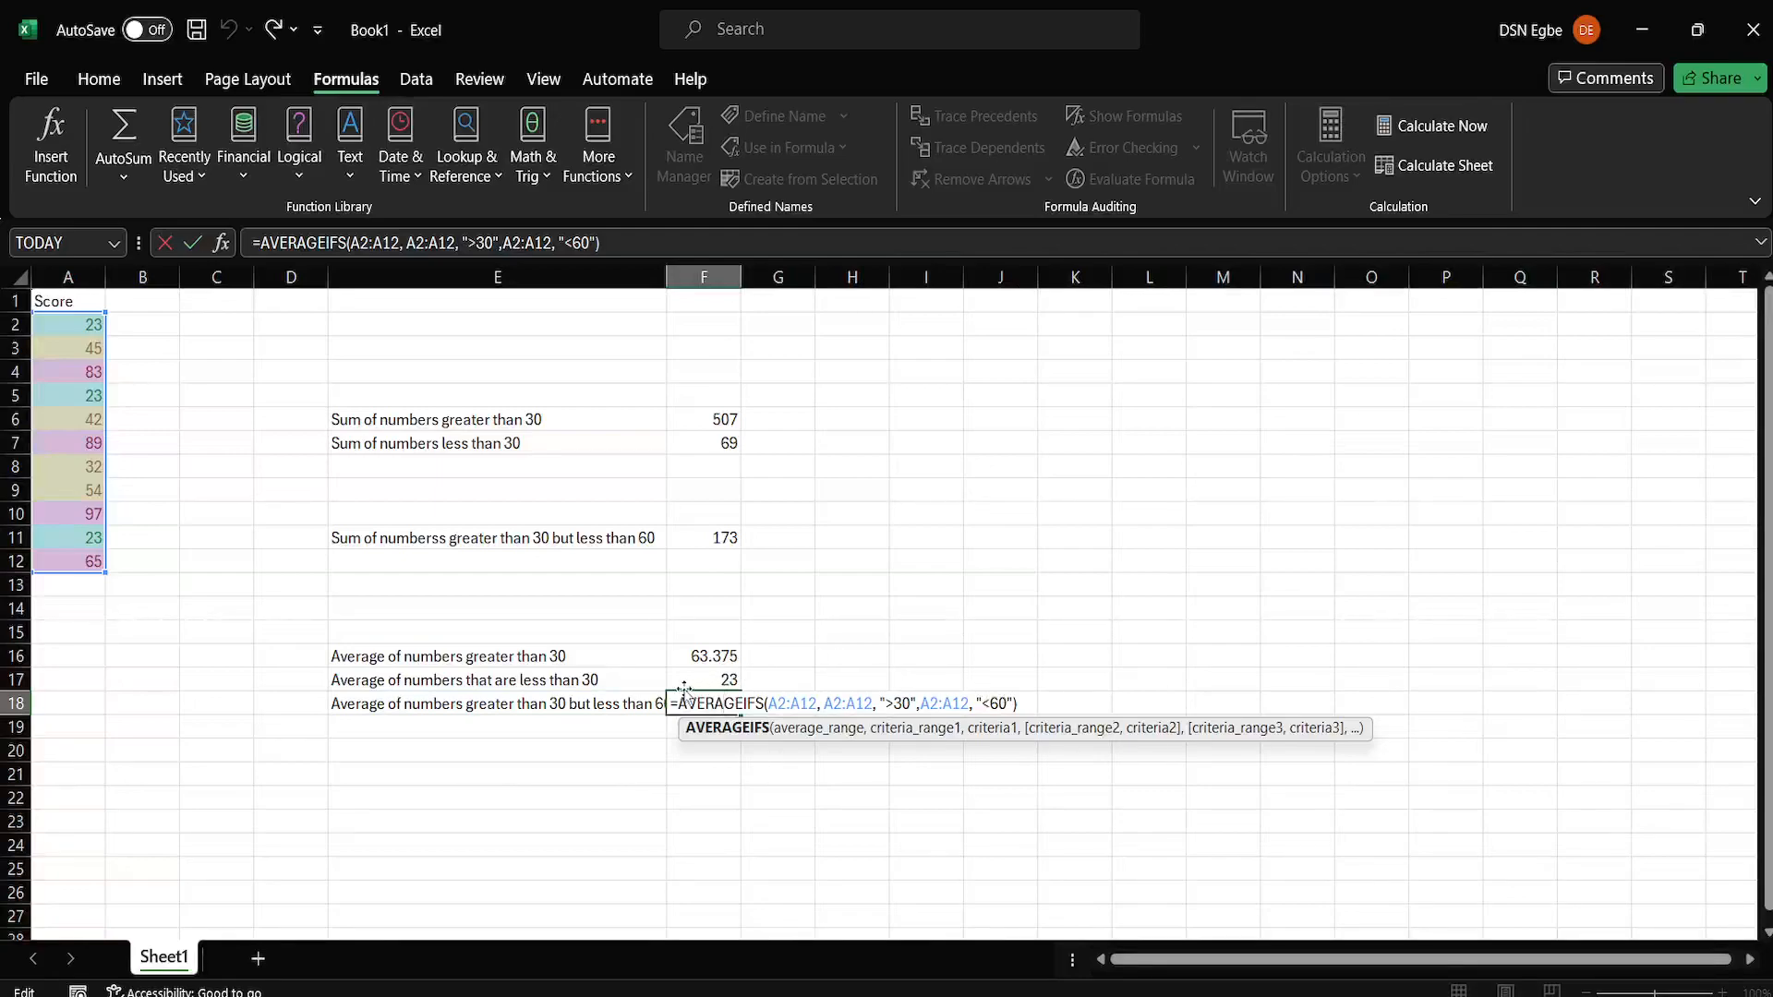
key("Return")
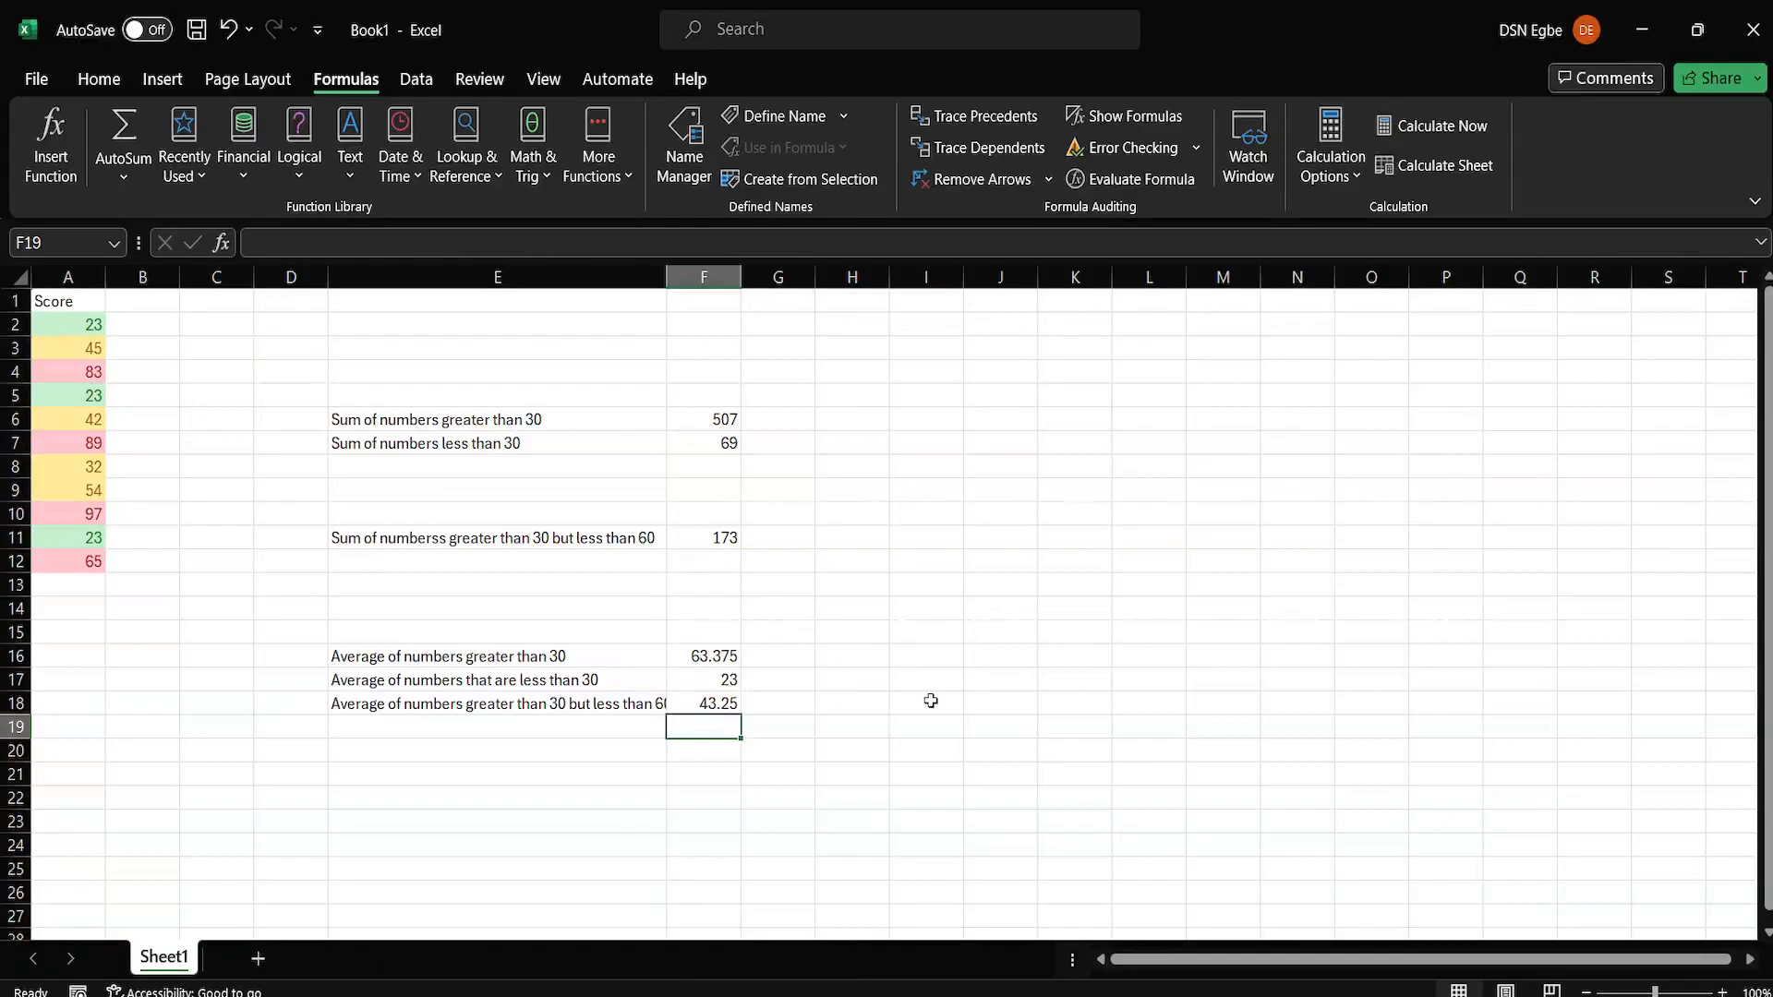
left_click(1314, 996)
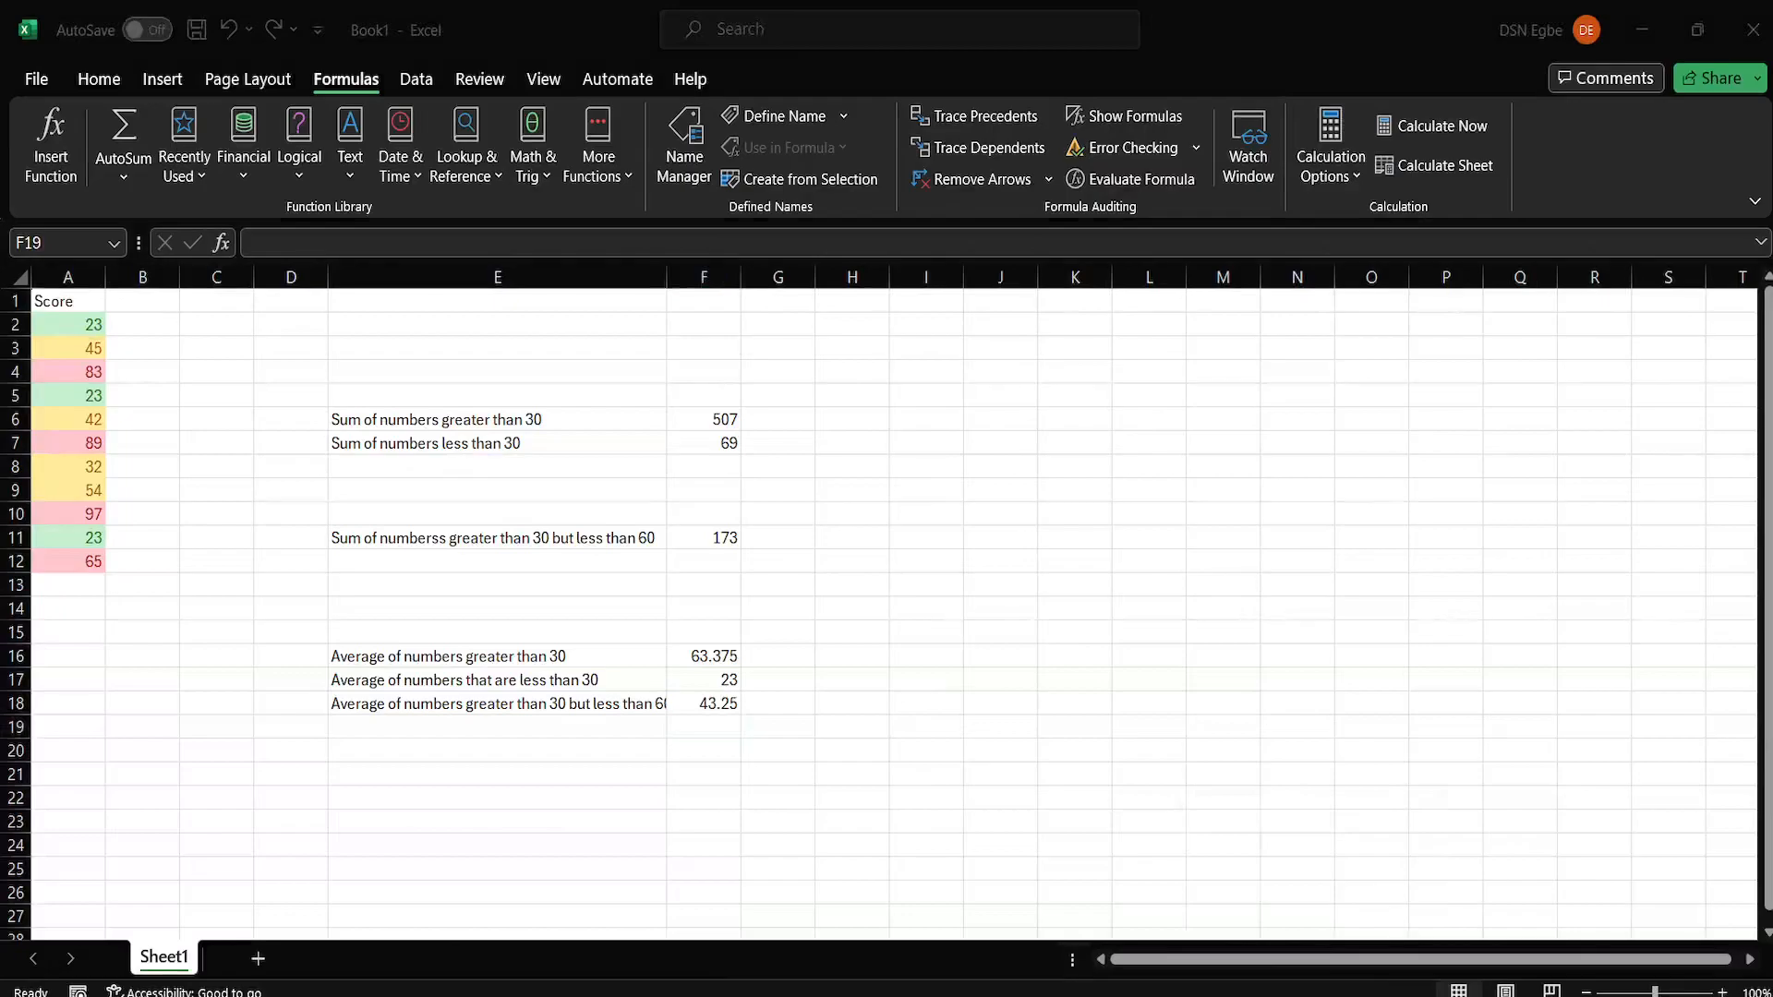